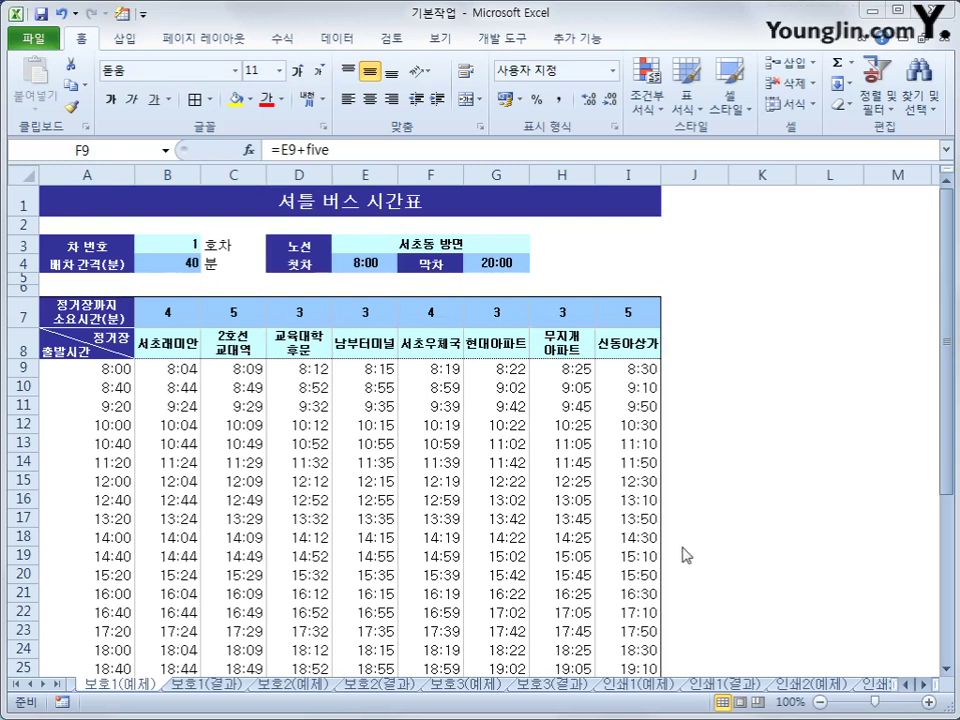
Examine the formulas behind the departure and arrival times across row 9 and in several lower cells of the timetable
left_click(105, 368)
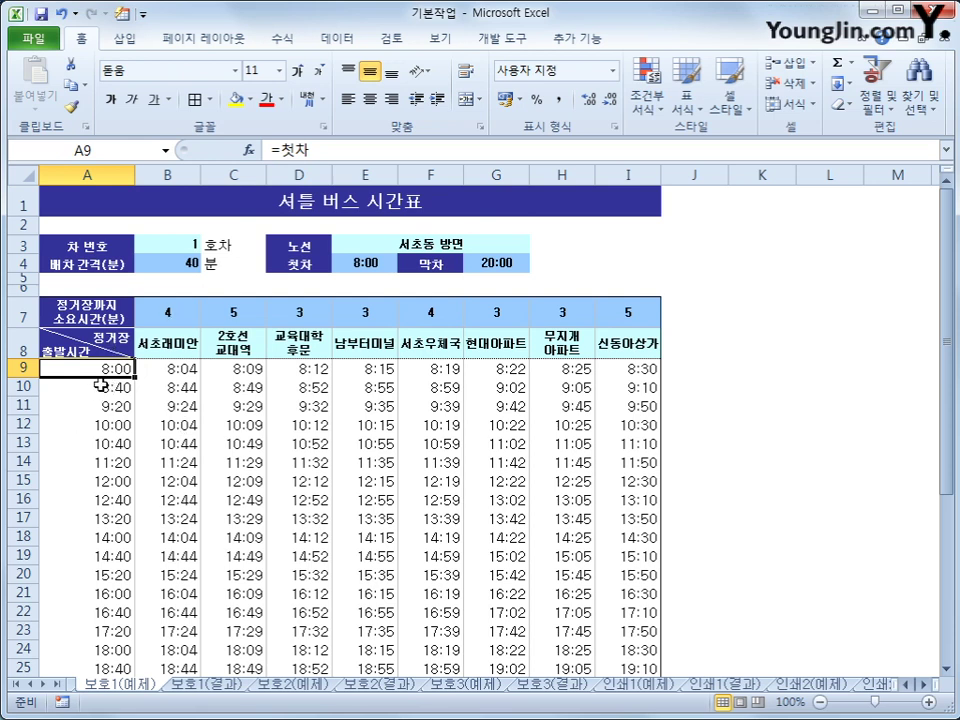
left_click(150, 369)
left_click(258, 370)
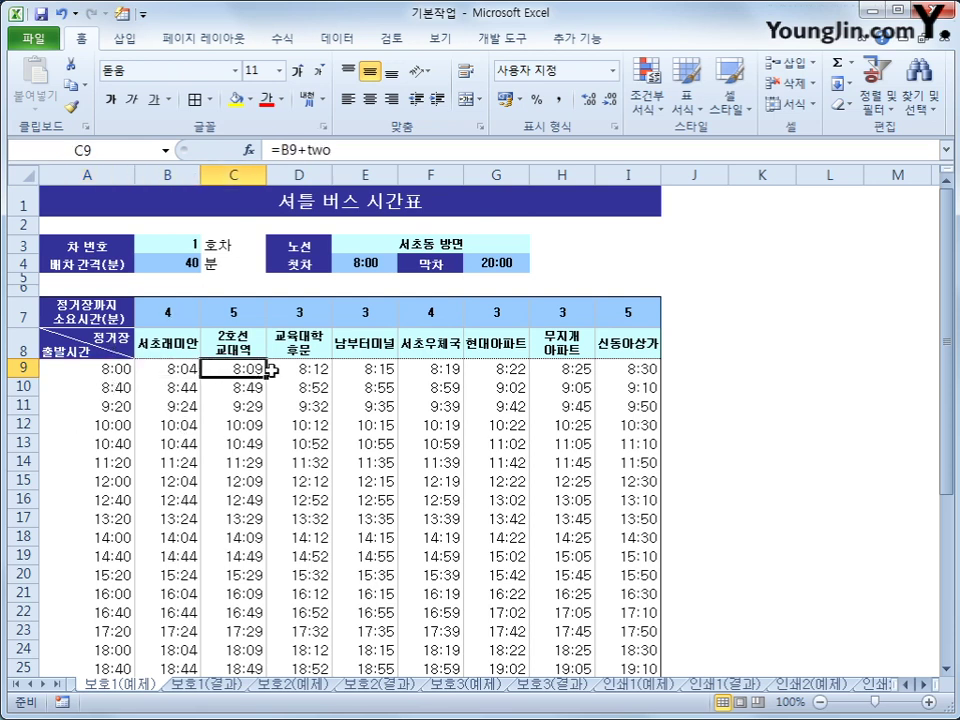
left_click(305, 370)
left_click(370, 369)
left_click(445, 370)
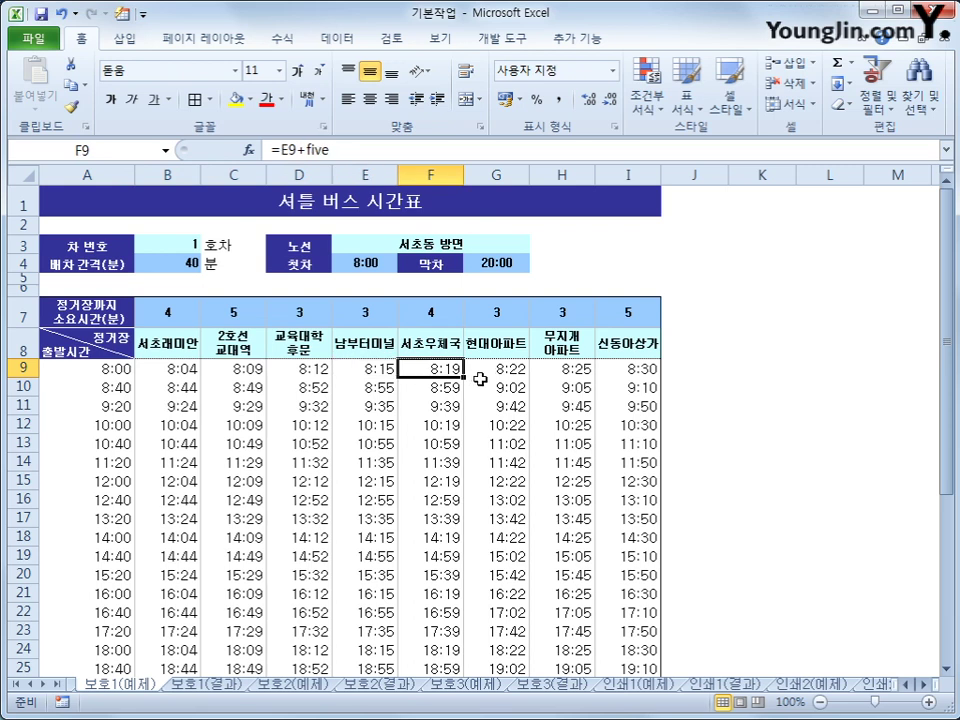
left_click(485, 372)
left_click(553, 371)
left_click(621, 371)
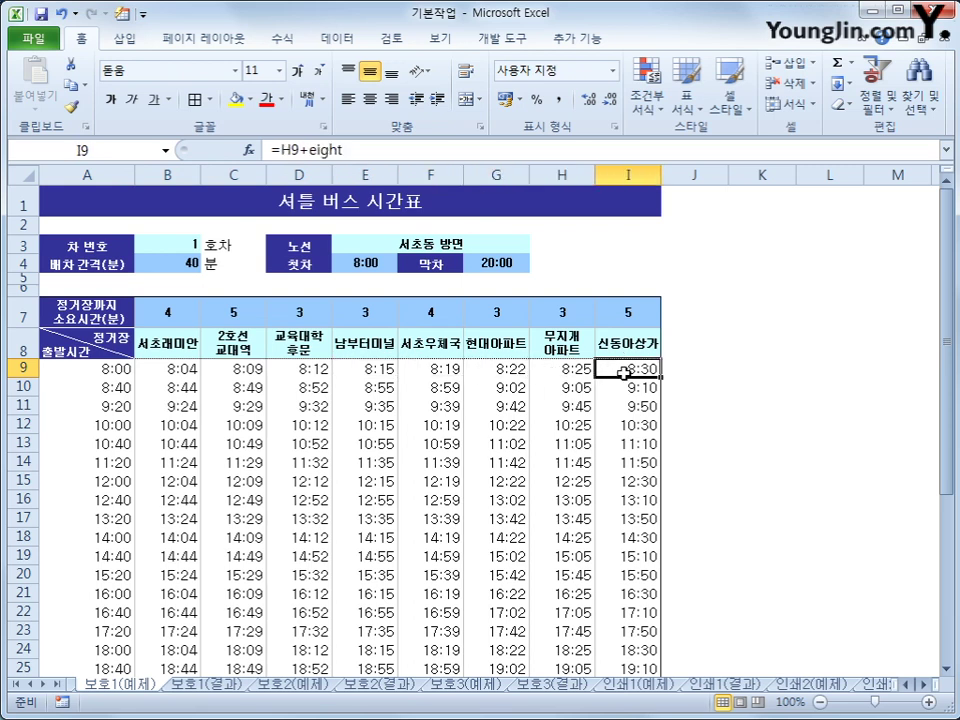
left_click(163, 456)
left_click(216, 484)
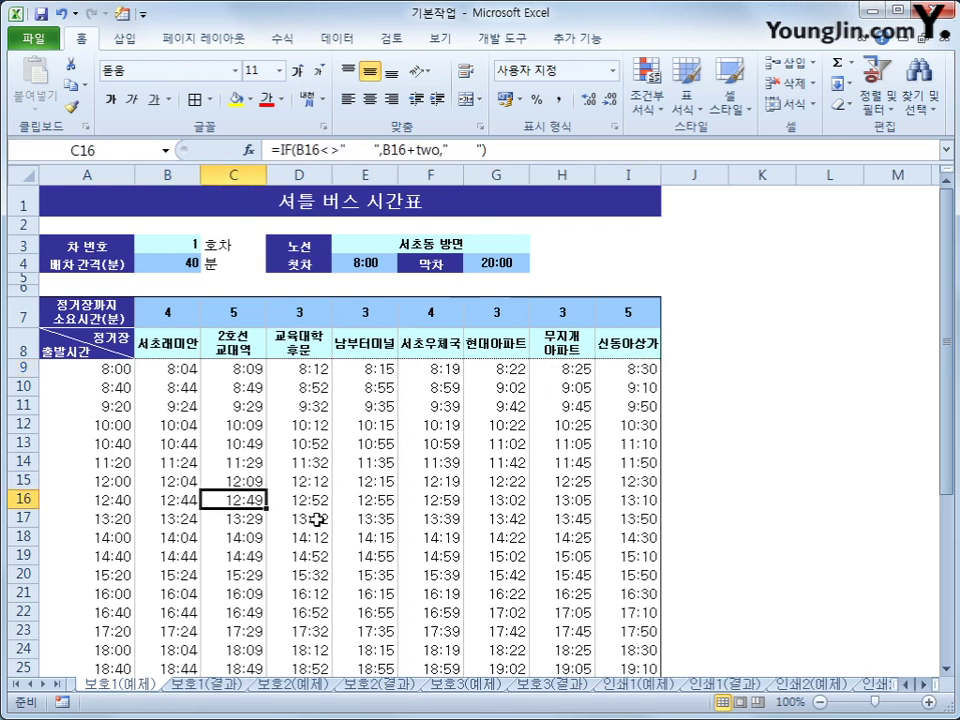
left_click(444, 530)
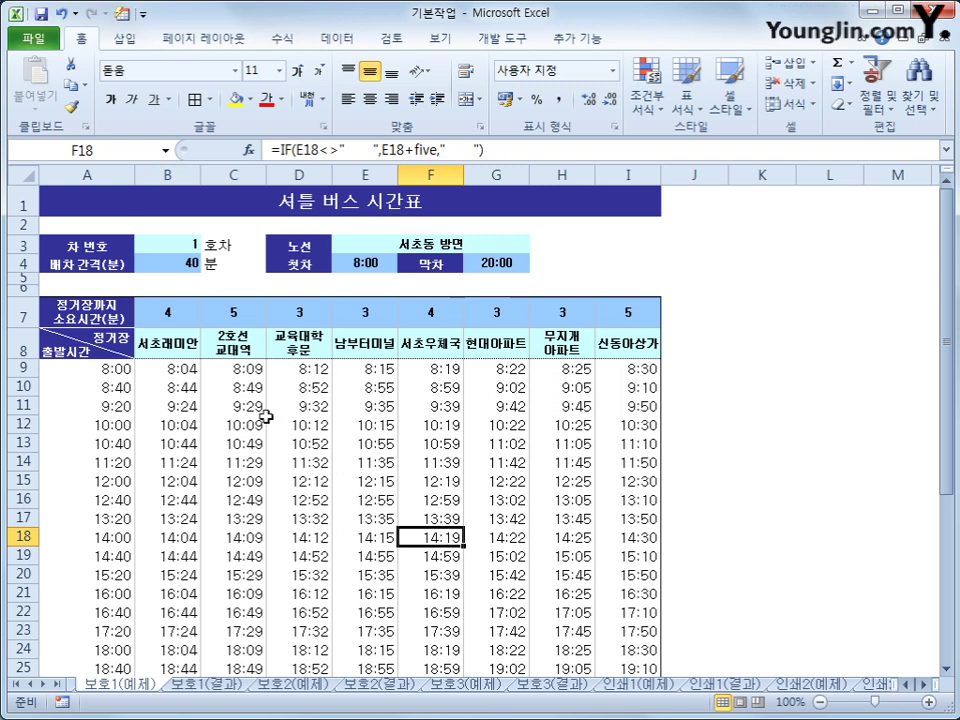
left_click(186, 376)
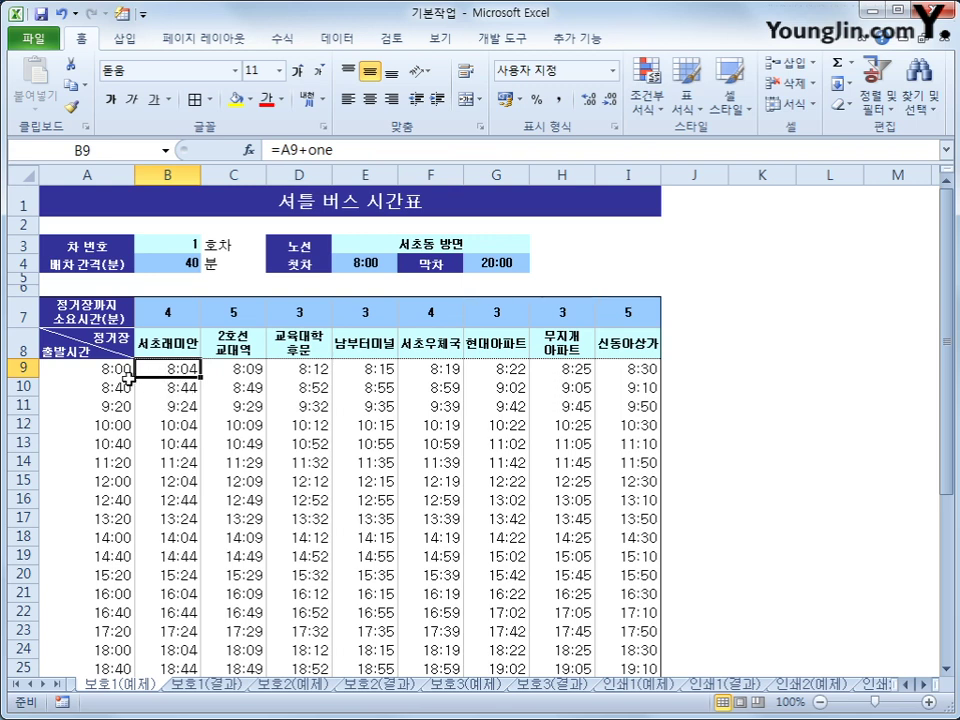
Set the protection format of the timetable cells A9:I40 to hidden (숨김), keeping them locked (잠금)
left_click_drag(120, 370, 633, 636)
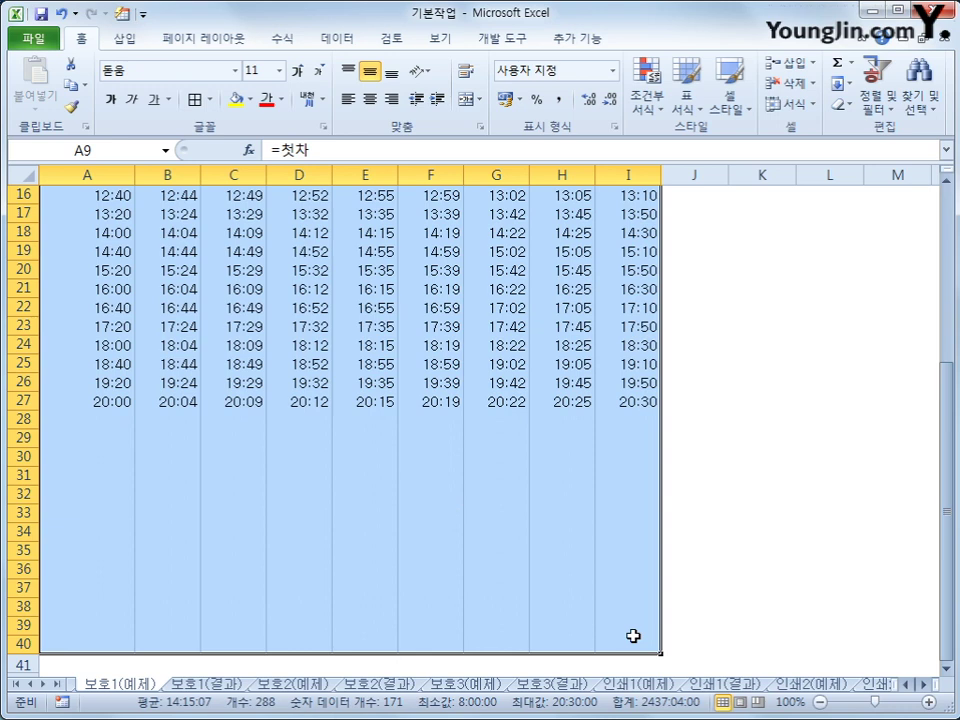
scroll(633, 636, "up", 4)
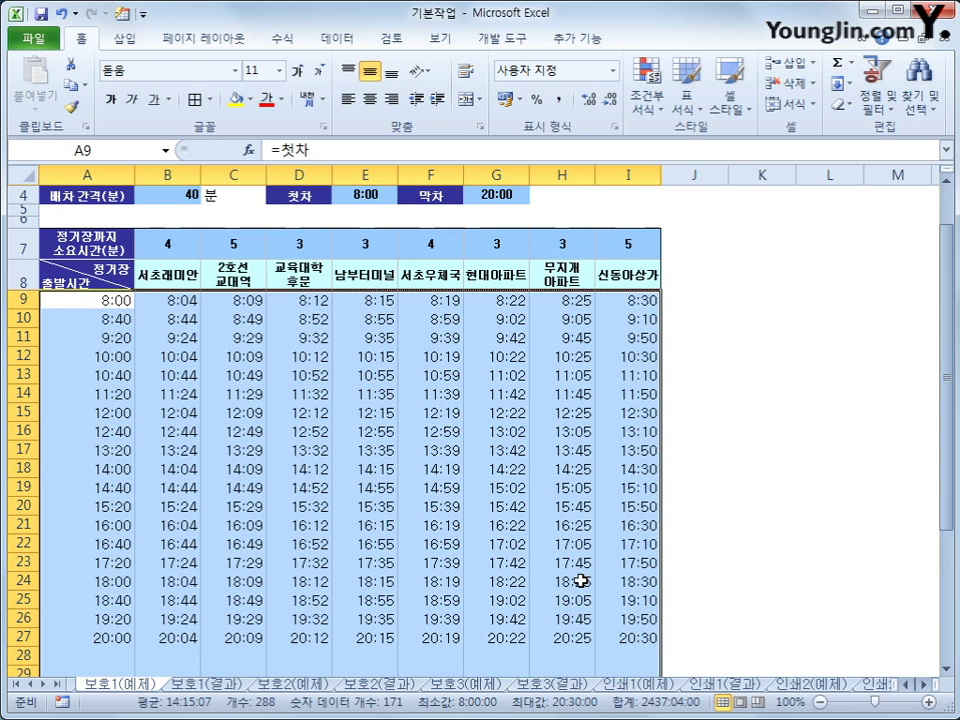
right_click(348, 366)
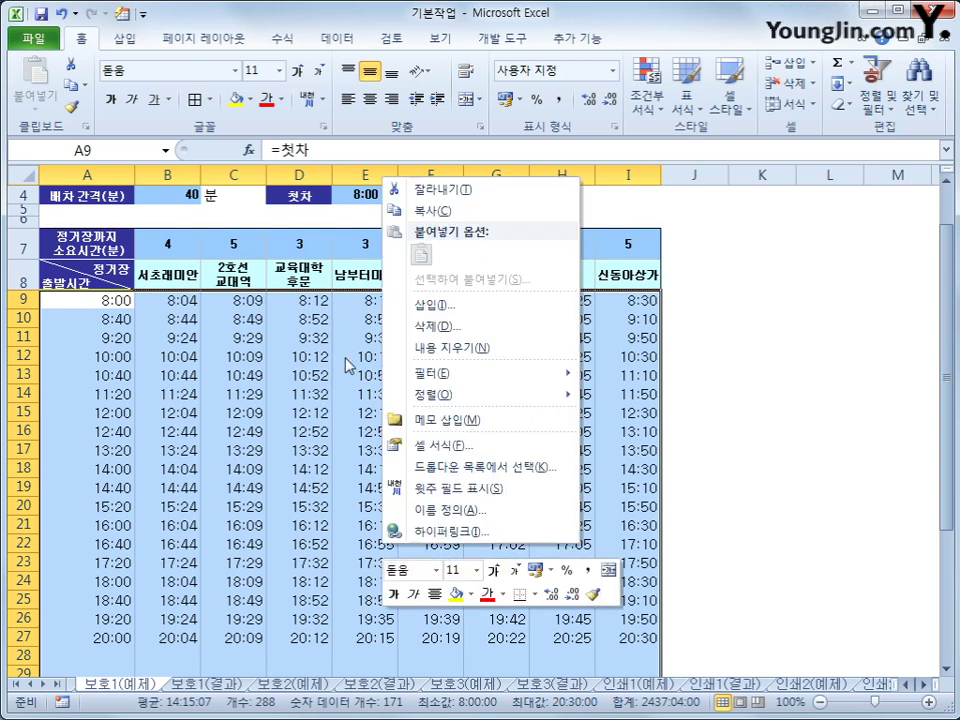
left_click(458, 446)
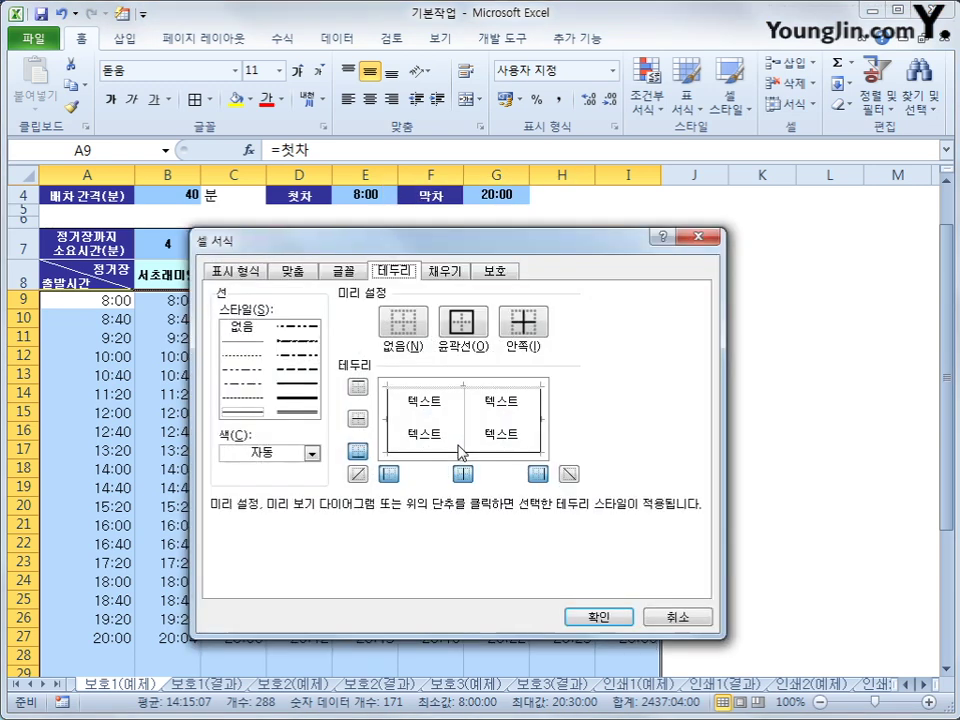
left_click(497, 272)
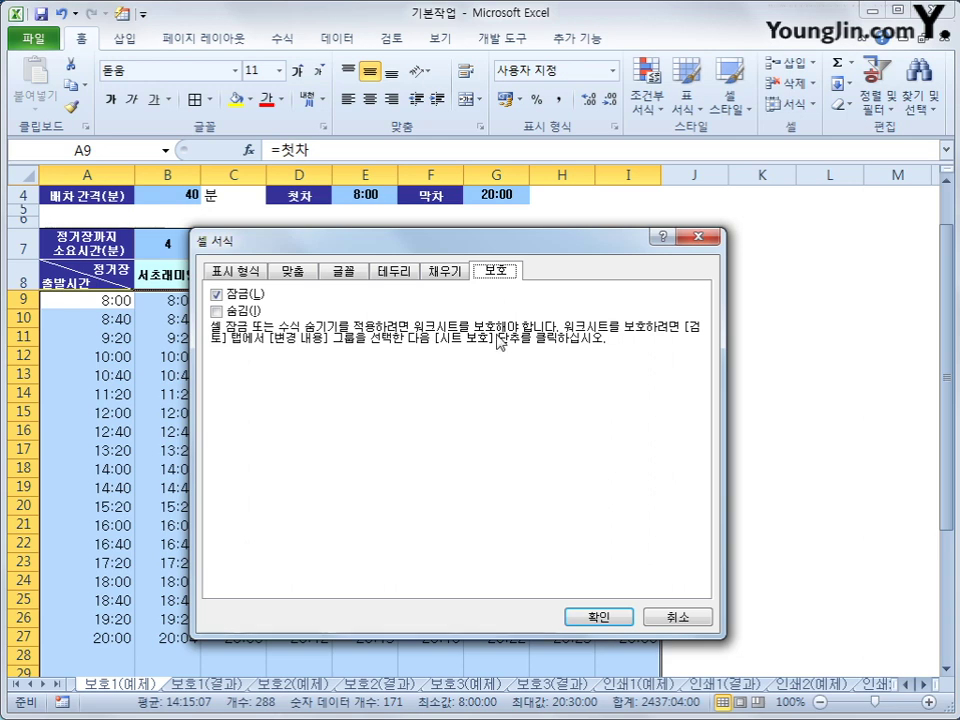
left_click(222, 312)
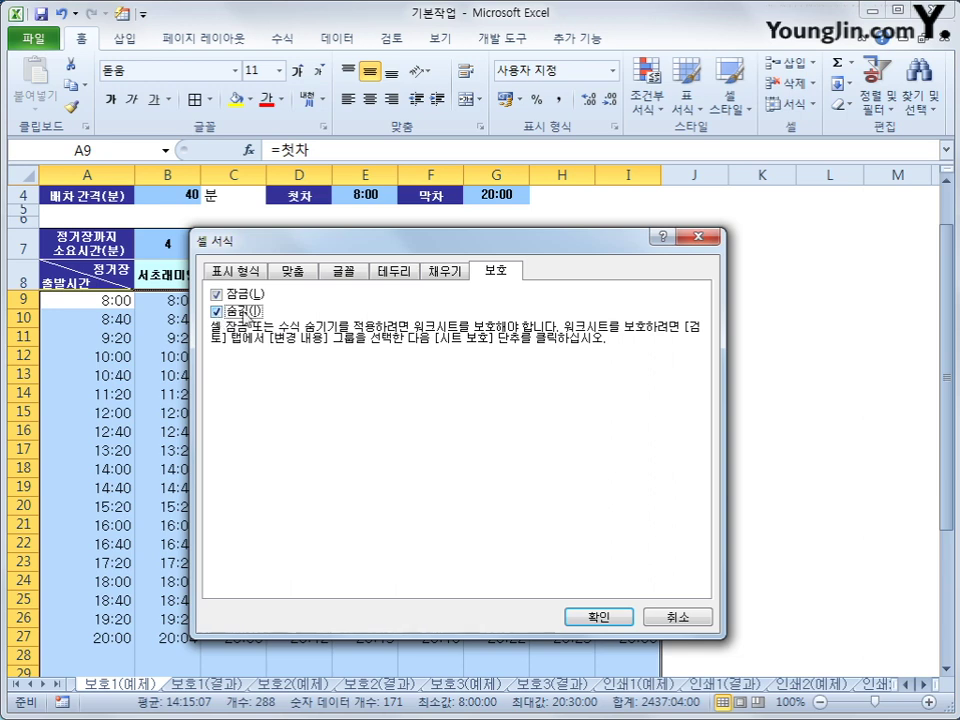
left_click(600, 618)
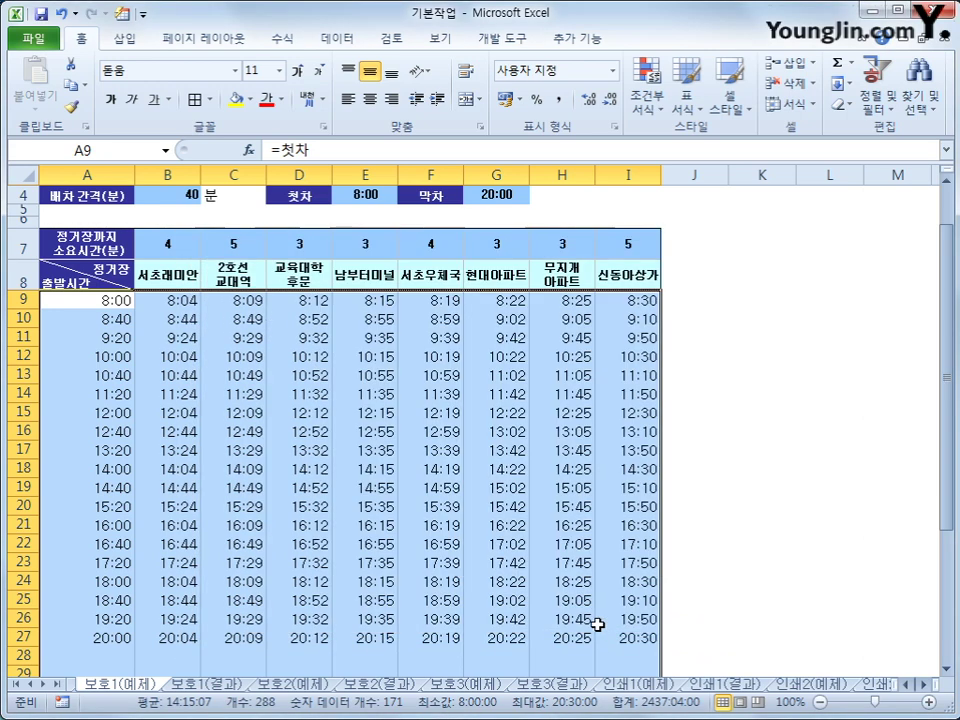
Check whether the formulas of various timetable cells between rows 9 and 18 are still displayed before sheet protection
left_click(189, 304)
left_click(236, 318)
left_click(370, 340)
left_click(490, 373)
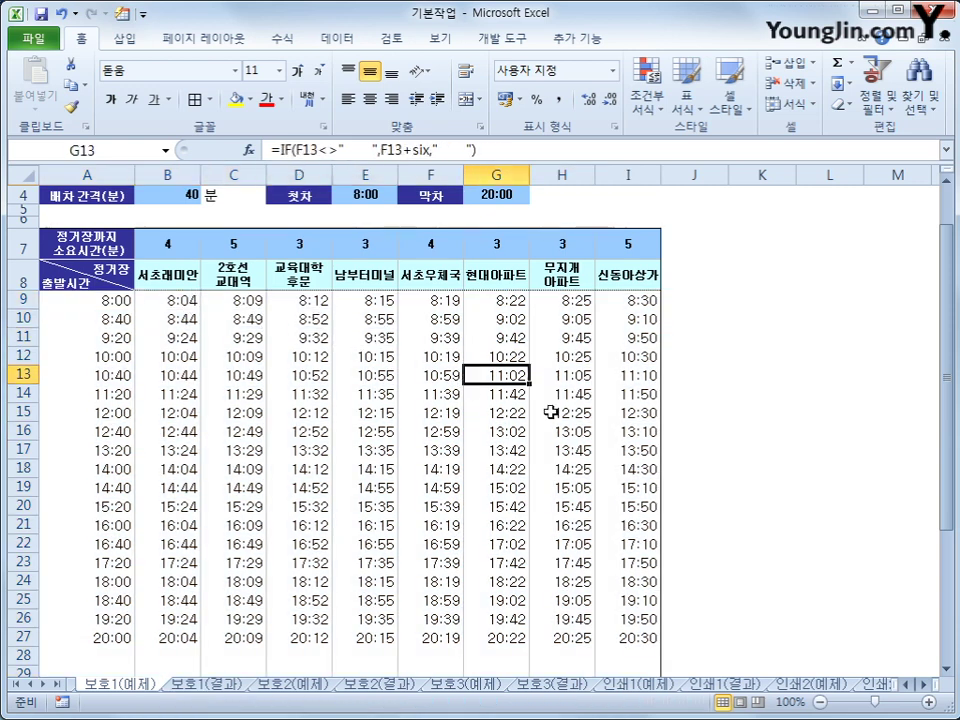
left_click(580, 412)
left_click(436, 466)
left_click(229, 470)
left_click(165, 466)
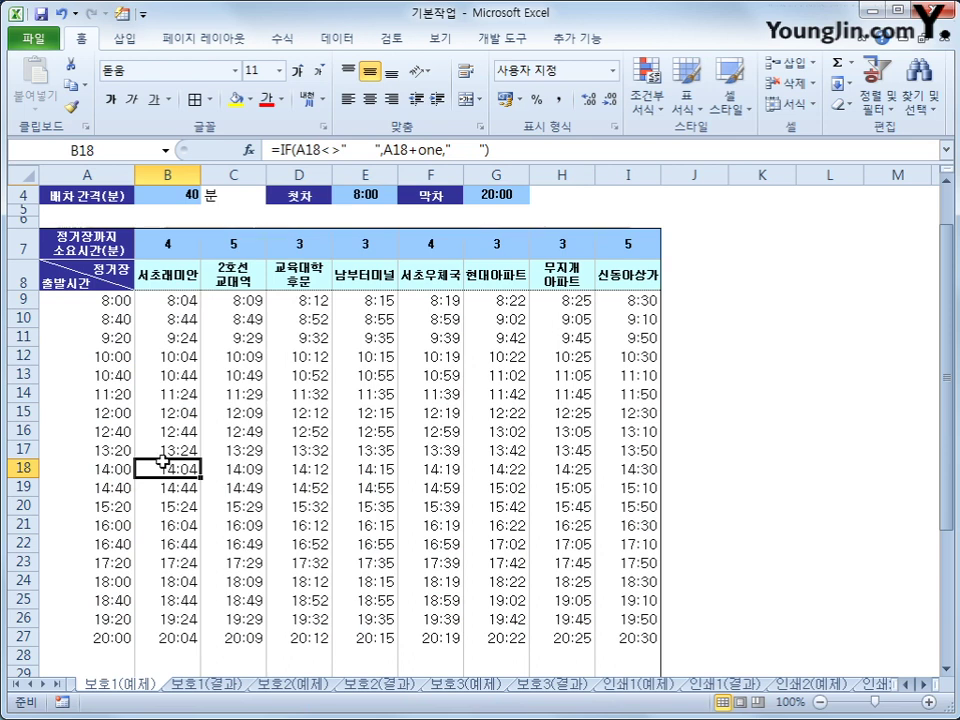
Protect the worksheet and locked cell contents without a password, allowing only selection of locked and unlocked cells
left_click(392, 38)
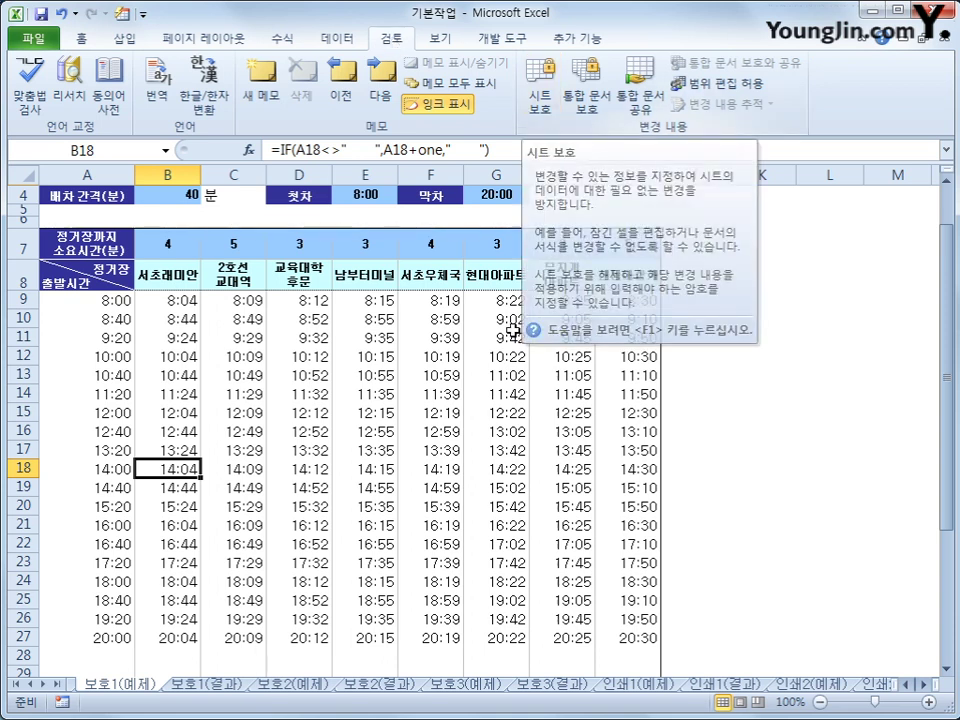
left_click(541, 104)
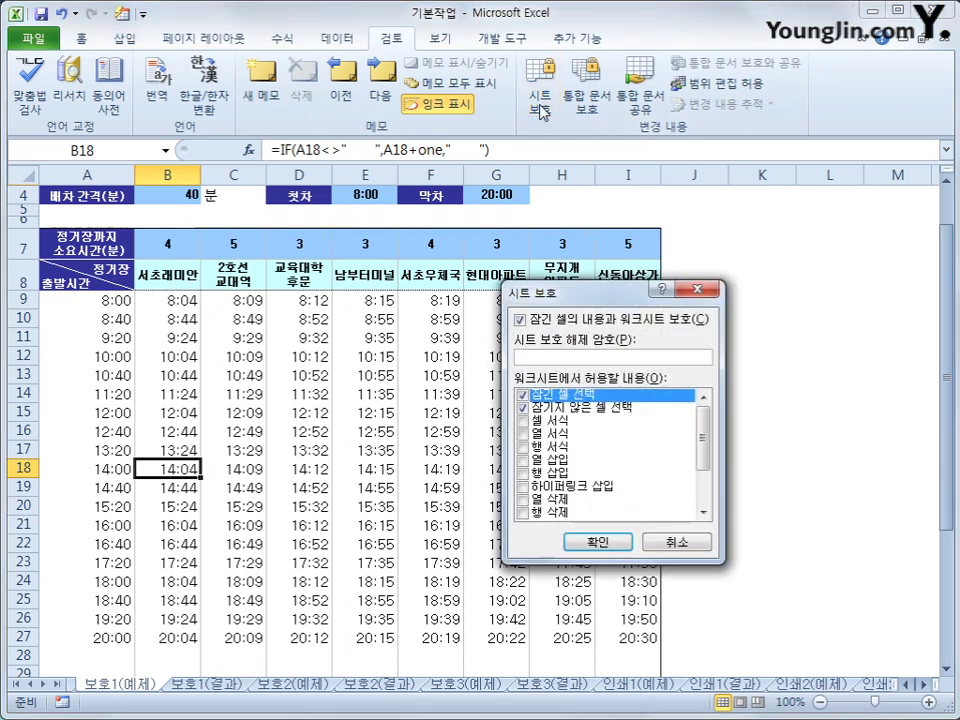
left_click_drag(571, 296, 614, 227)
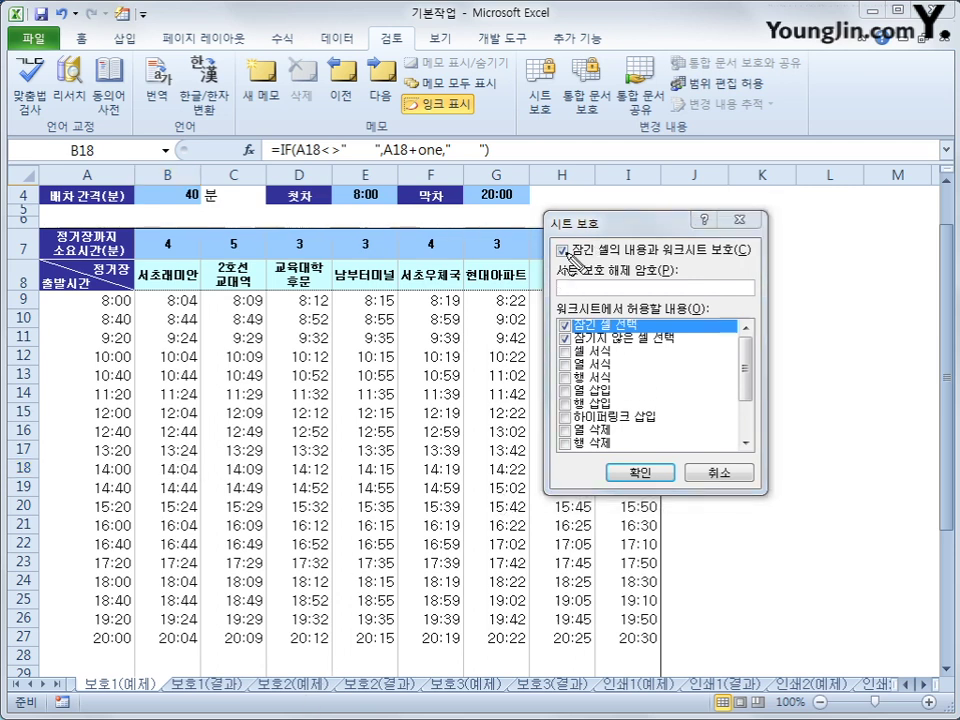
mouse_move(568, 252)
left_mouse_down()
mouse_move(735, 265)
mouse_move(750, 280)
left_mouse_up()
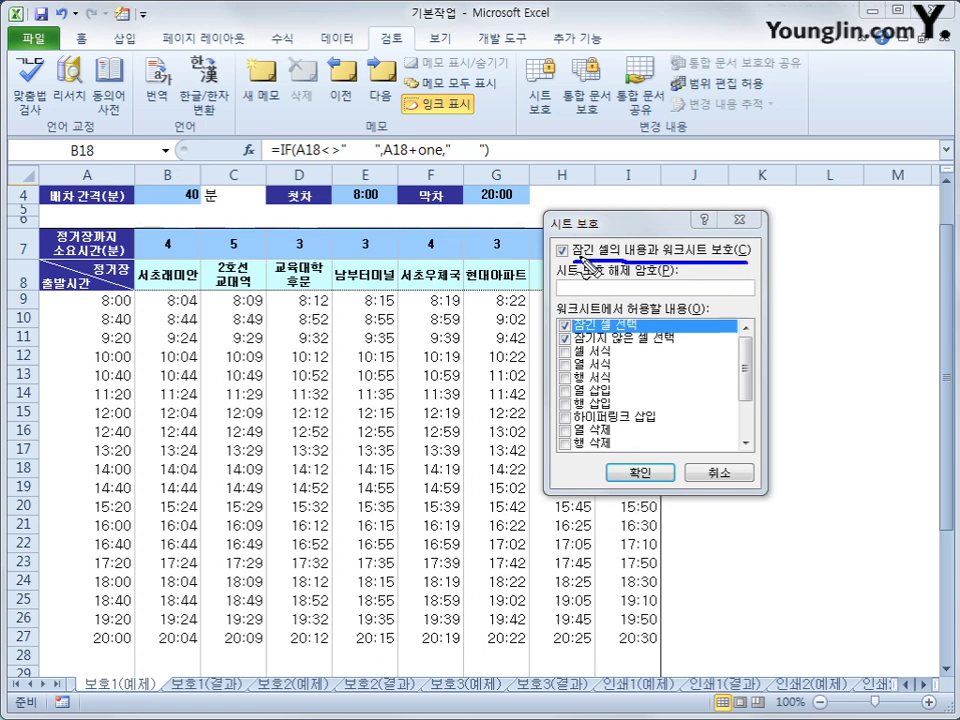
mouse_move(574, 268)
left_mouse_down()
mouse_move(579, 262)
mouse_move(563, 255)
left_mouse_up()
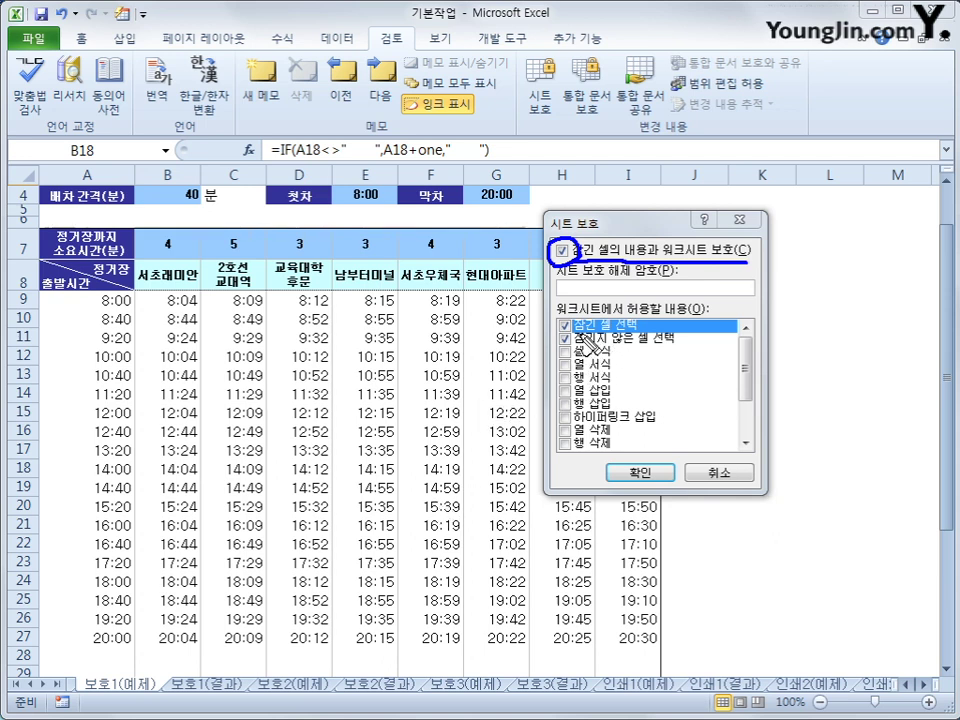
left_click_drag(578, 333, 641, 329)
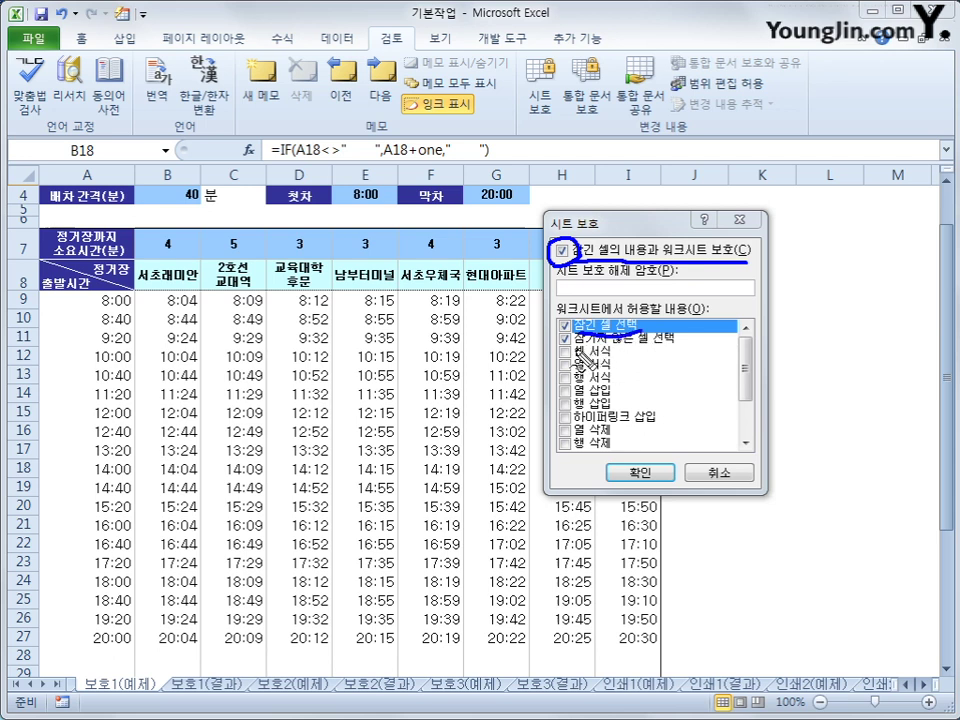
left_click_drag(579, 351, 677, 351)
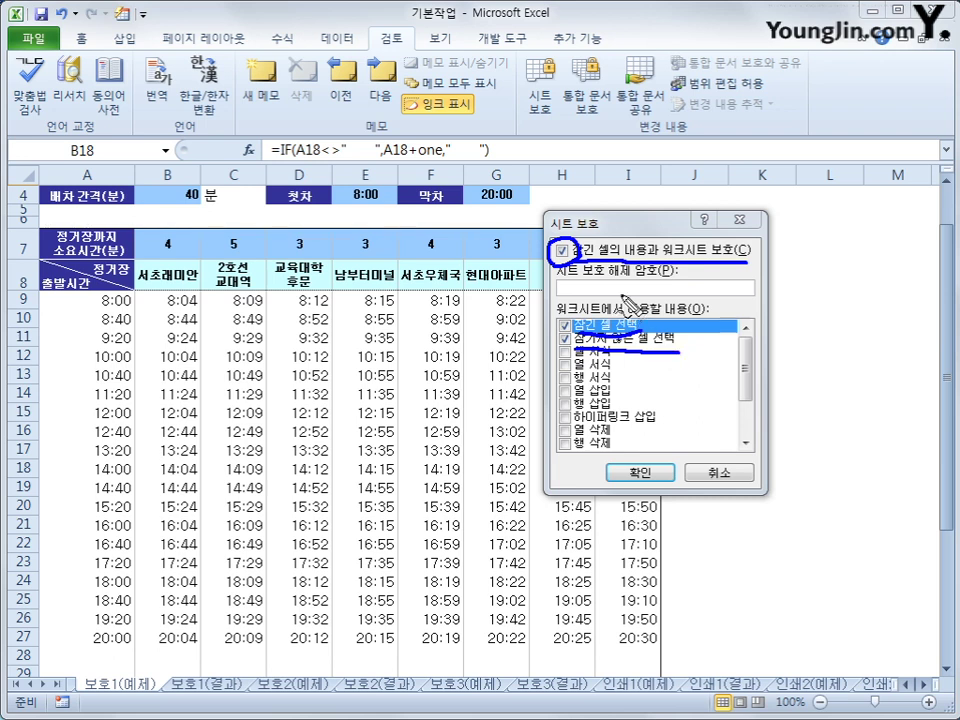
mouse_move(620, 294)
left_mouse_down()
mouse_move(622, 321)
mouse_move(697, 310)
mouse_move(620, 296)
left_mouse_up()
mouse_move(577, 352)
left_mouse_down()
mouse_move(574, 322)
mouse_move(552, 332)
mouse_move(572, 366)
left_mouse_up()
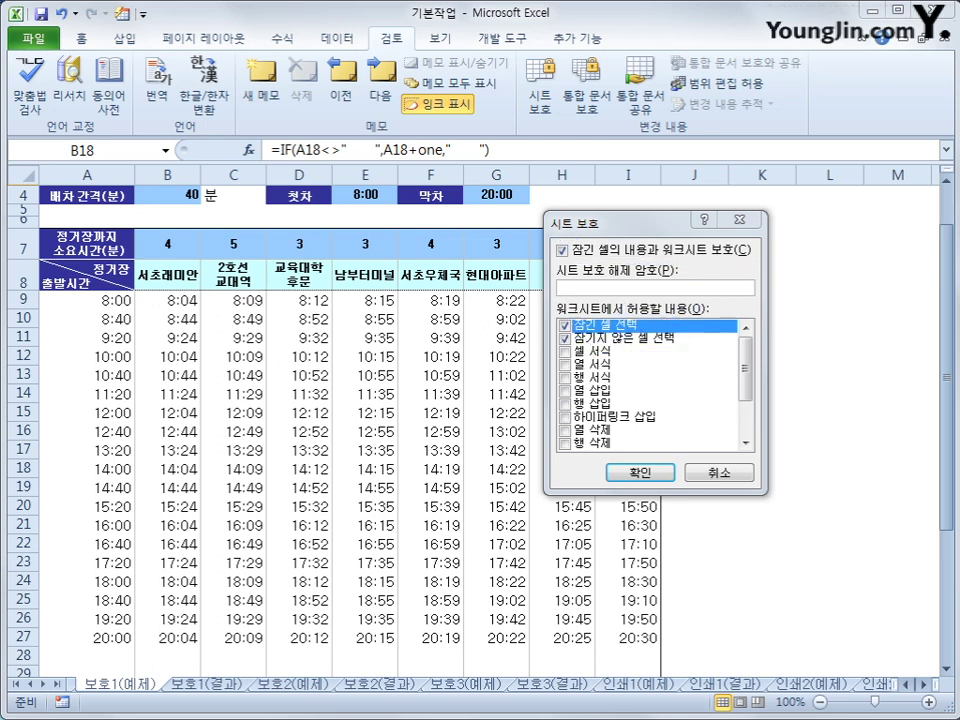
left_click(639, 472)
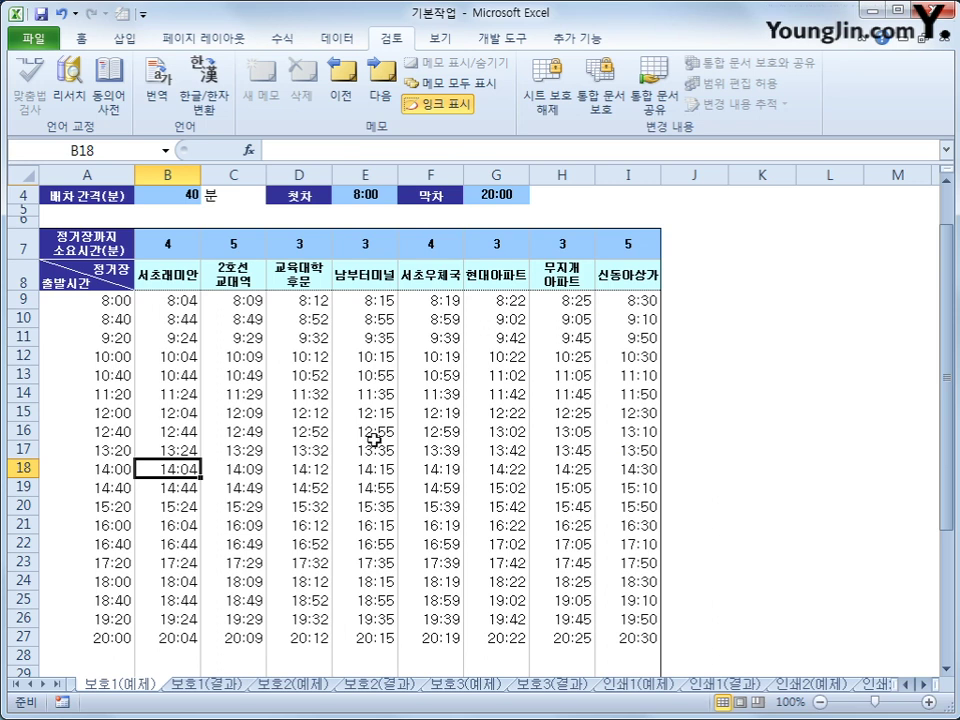
Check various time cells in the protected timetable to see whether their formulas are hidden
left_click(113, 304)
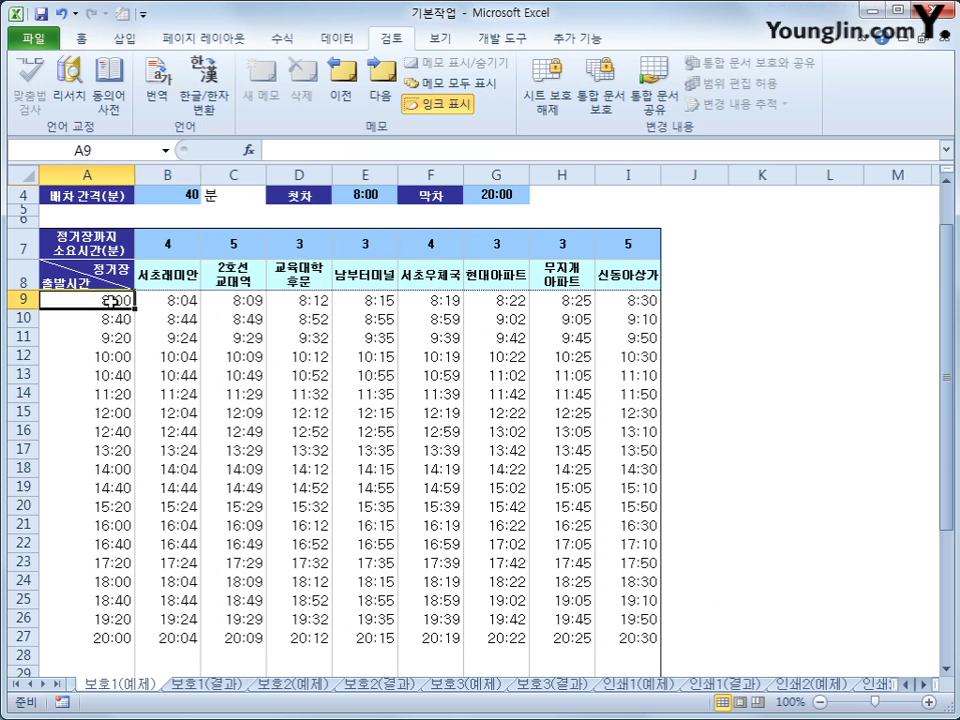
left_click_drag(113, 300, 553, 523)
left_click(615, 525)
left_click(226, 395)
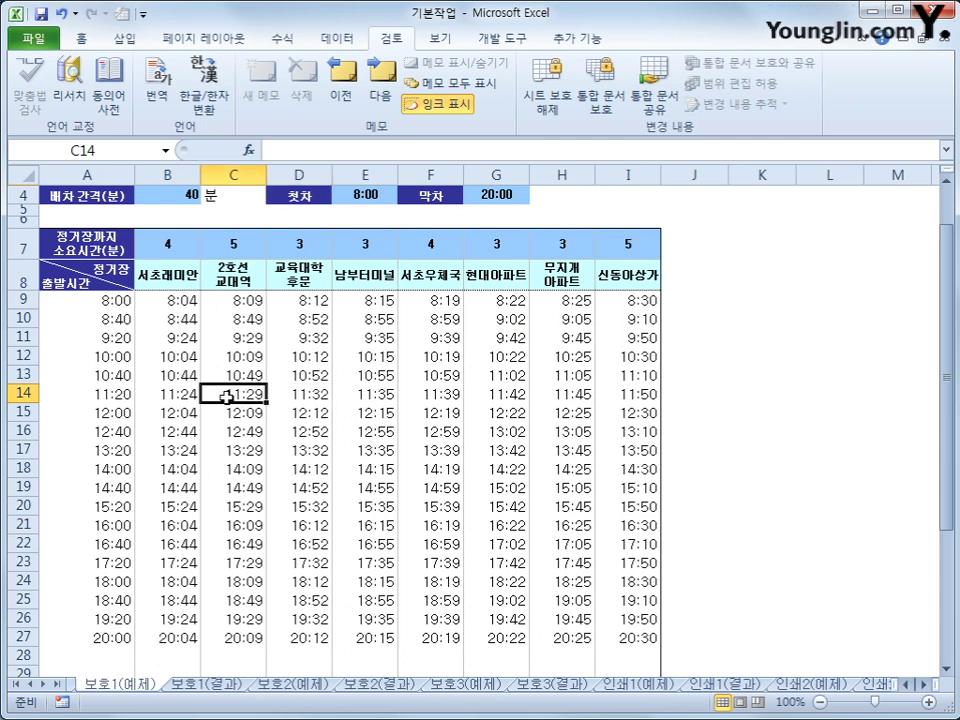
left_click(172, 411)
left_click(115, 452)
left_click(230, 489)
left_click(497, 455)
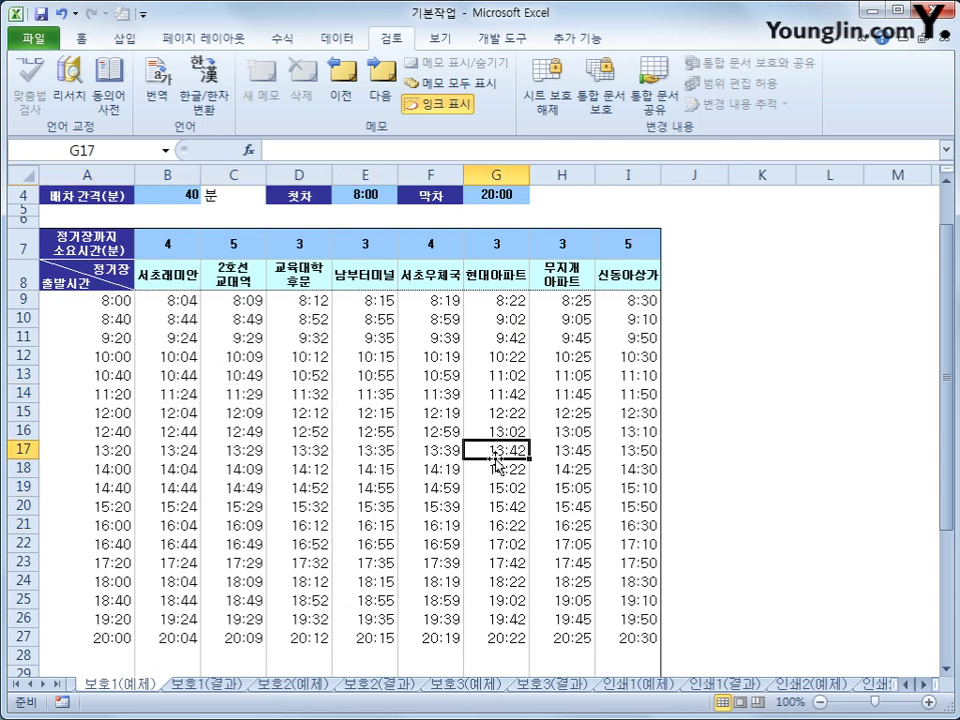
left_click(586, 427)
left_click(562, 393)
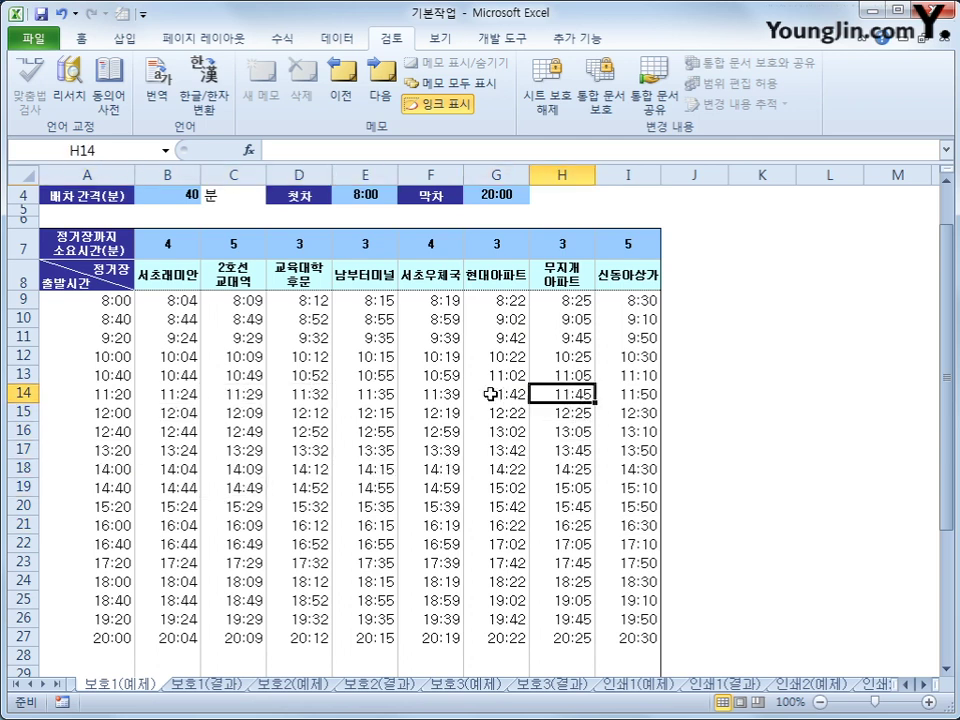
left_click(495, 393)
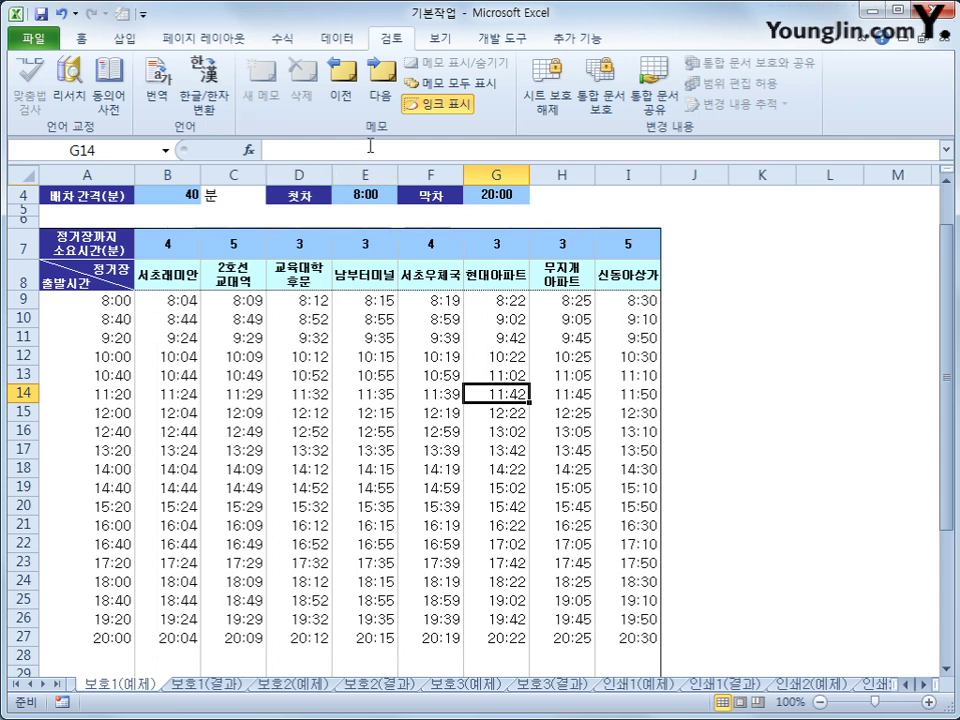
Inspect the travel-time cells in row 7 and the stop names in row 8 for displayed cell contents
left_click(302, 264)
left_click(311, 246)
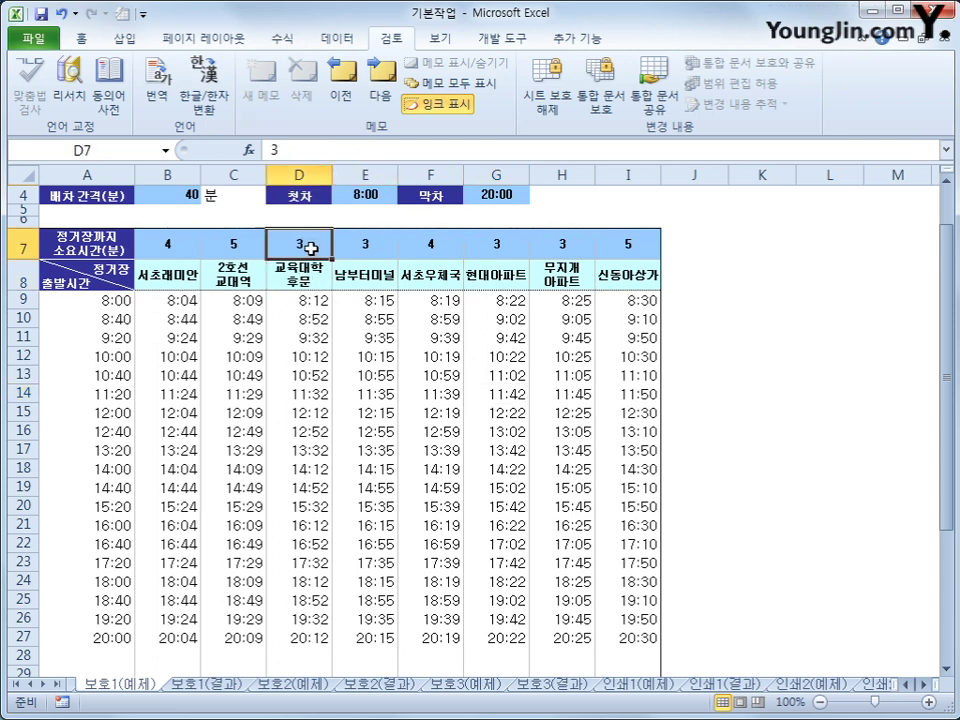
left_click(364, 244)
left_click(425, 243)
left_click(422, 274)
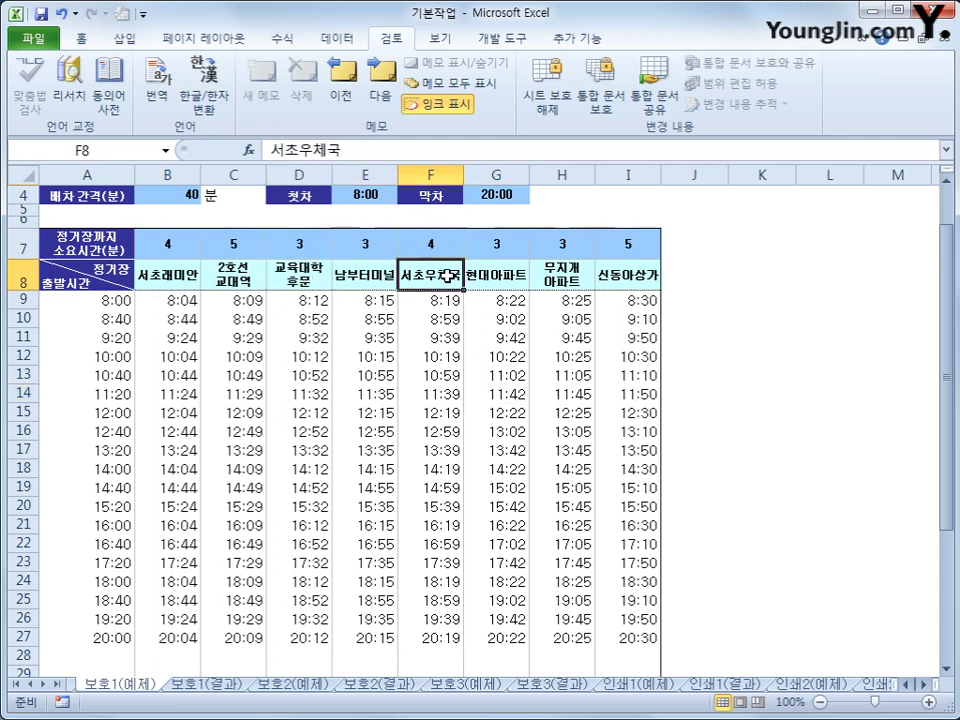
left_click(362, 274)
left_click(300, 284)
left_click(234, 275)
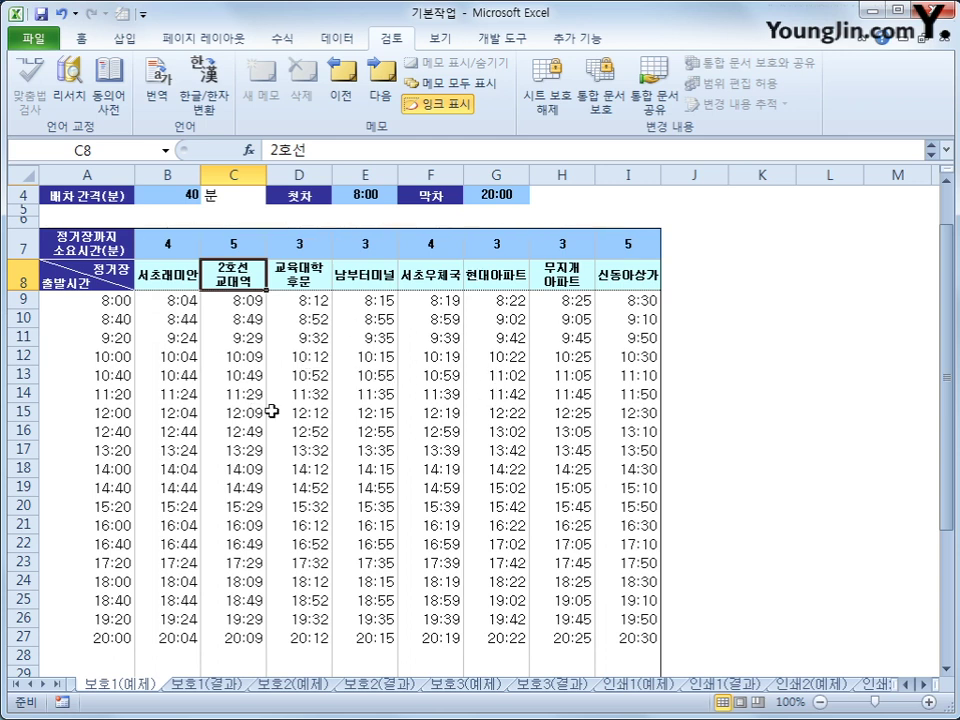
Protect the workbook structure without a password, leaving window protection off
left_click(616, 105)
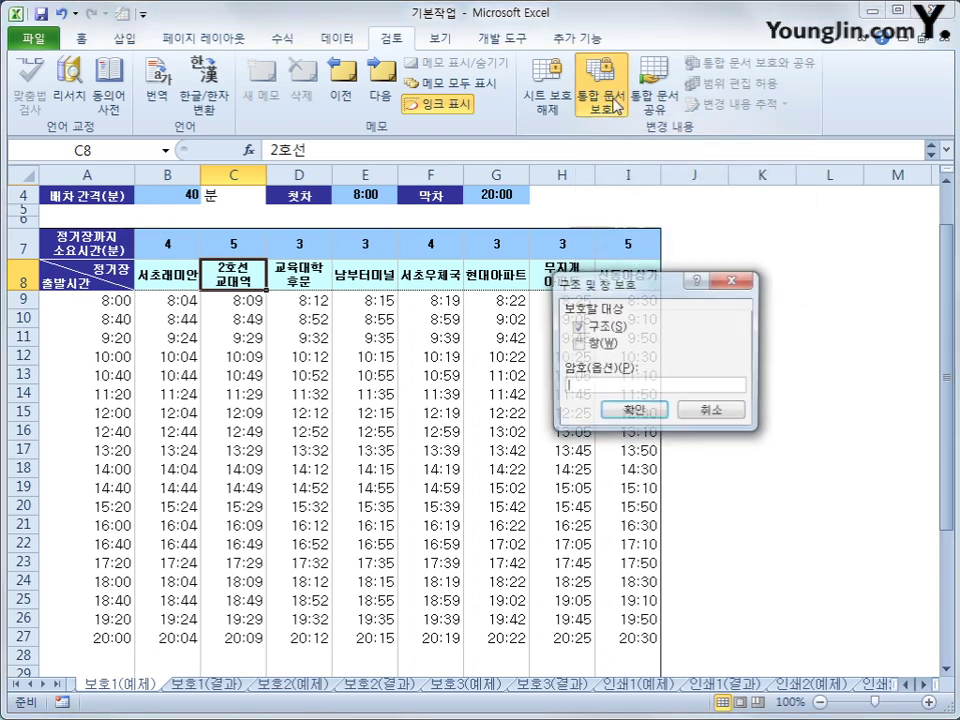
left_click_drag(632, 292, 553, 307)
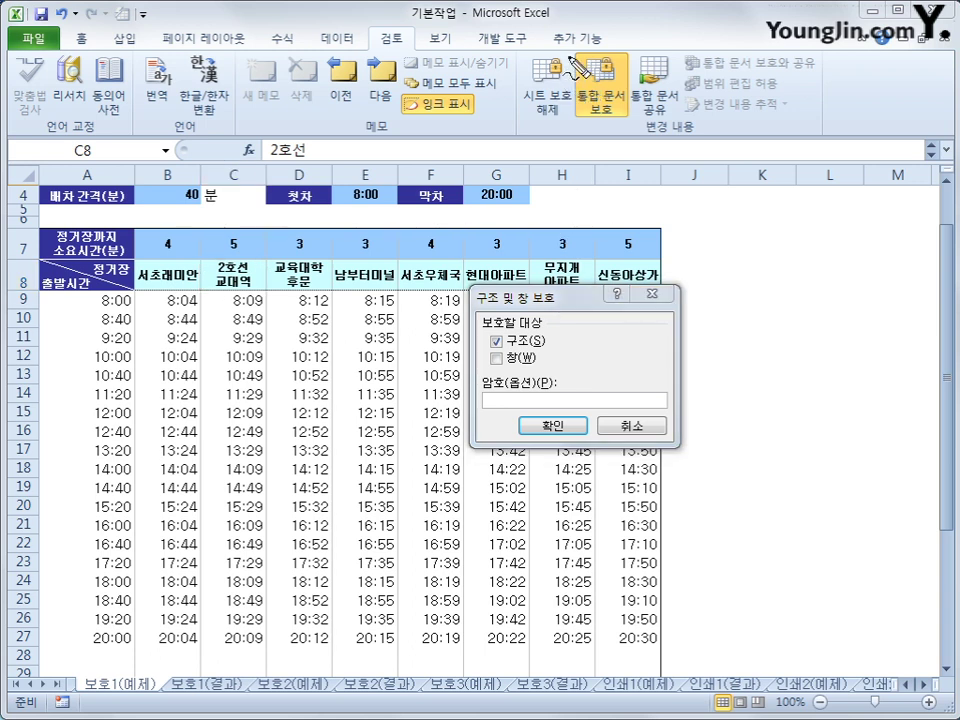
mouse_move(569, 52)
left_mouse_down()
mouse_move(572, 130)
mouse_move(628, 130)
mouse_move(578, 46)
left_mouse_up()
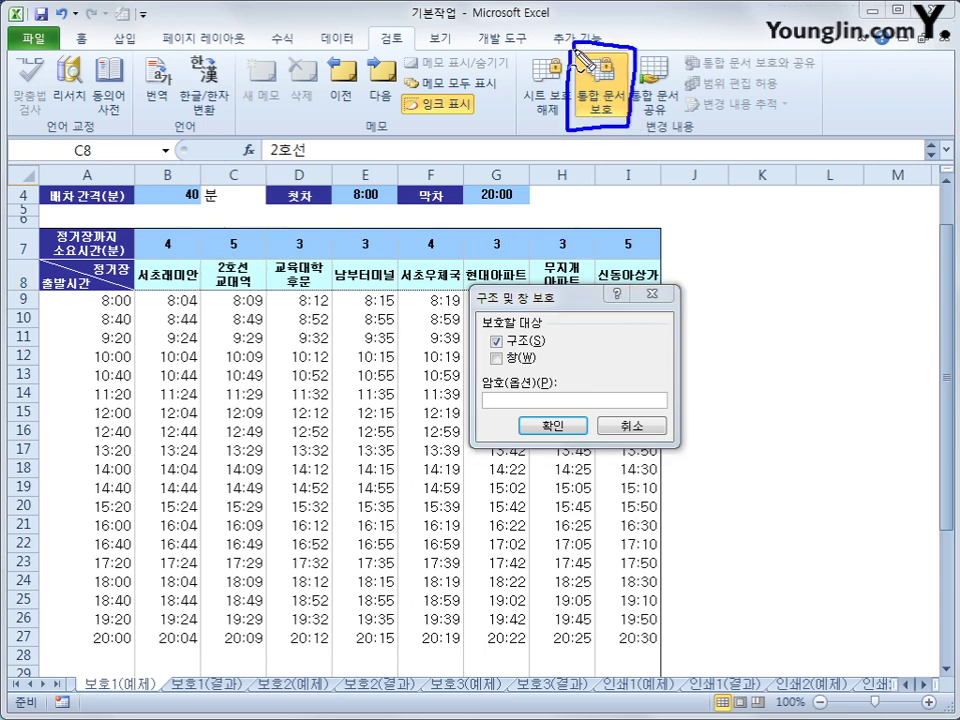
mouse_move(478, 316)
left_mouse_down()
mouse_move(474, 385)
mouse_move(553, 385)
mouse_move(527, 323)
left_mouse_up()
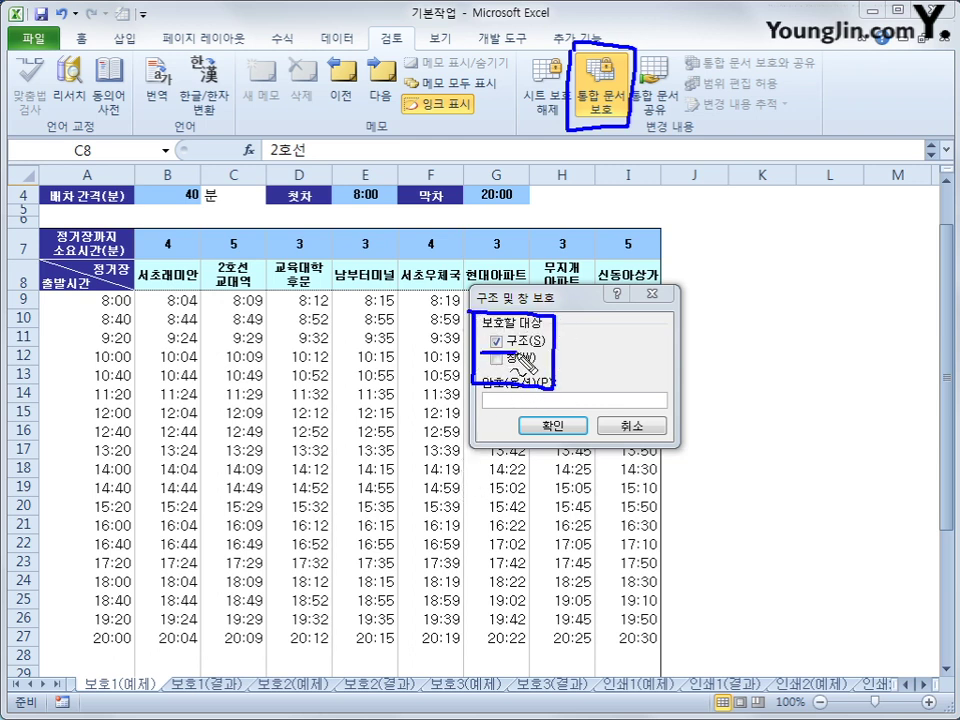
left_click_drag(481, 352, 543, 351)
key("Escape")
left_click(556, 424)
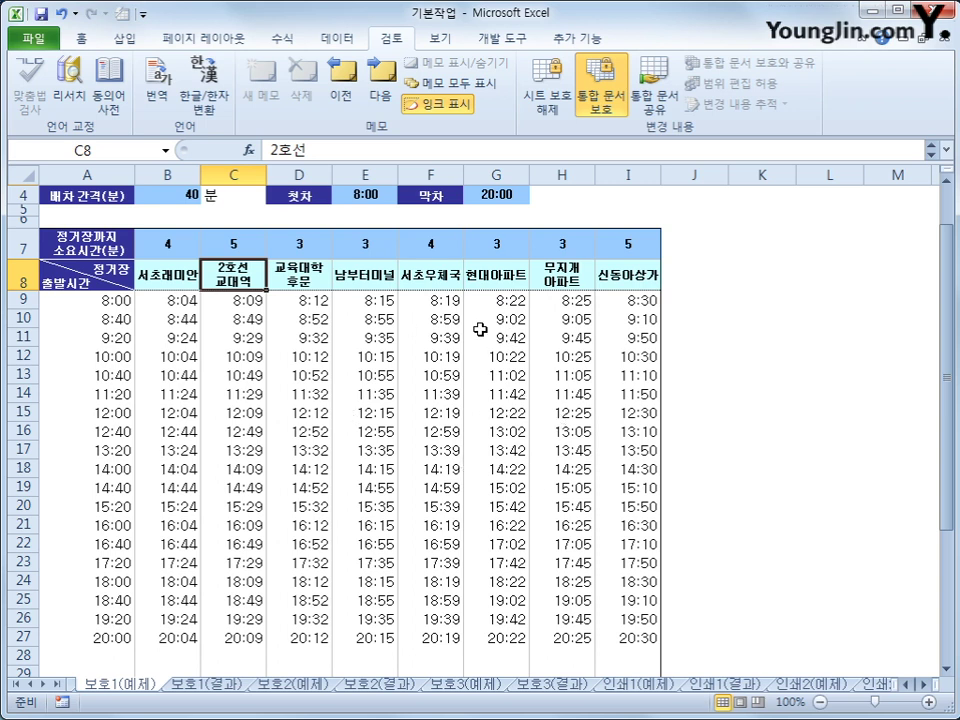
Check which sheet-management commands are available for 보호1(예제), and try to edit the protected time in F13
right_click(118, 684)
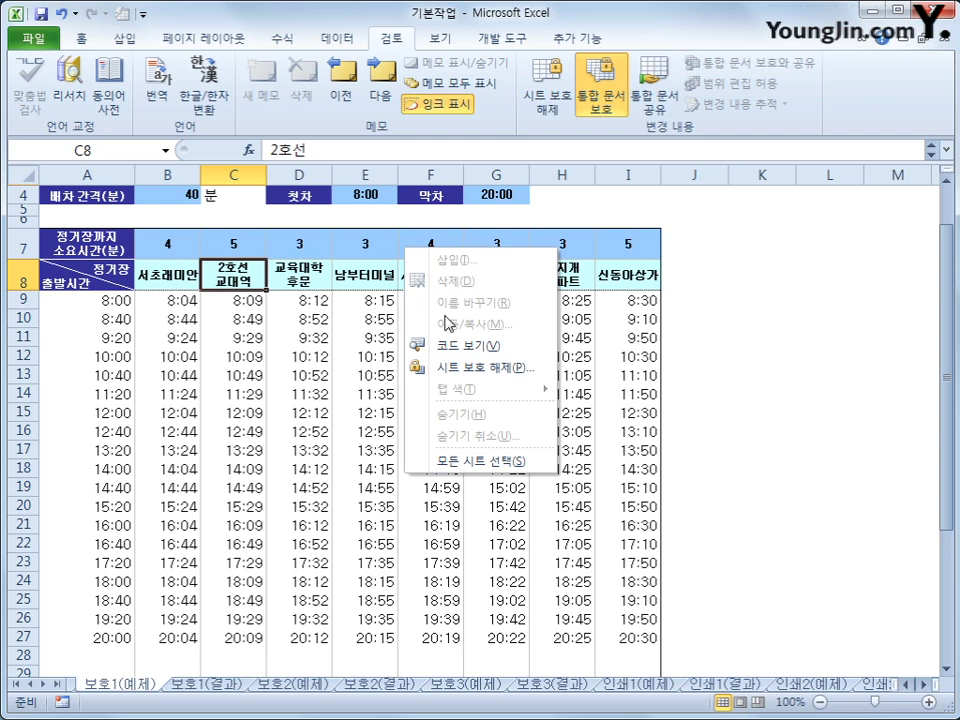
left_click(190, 405)
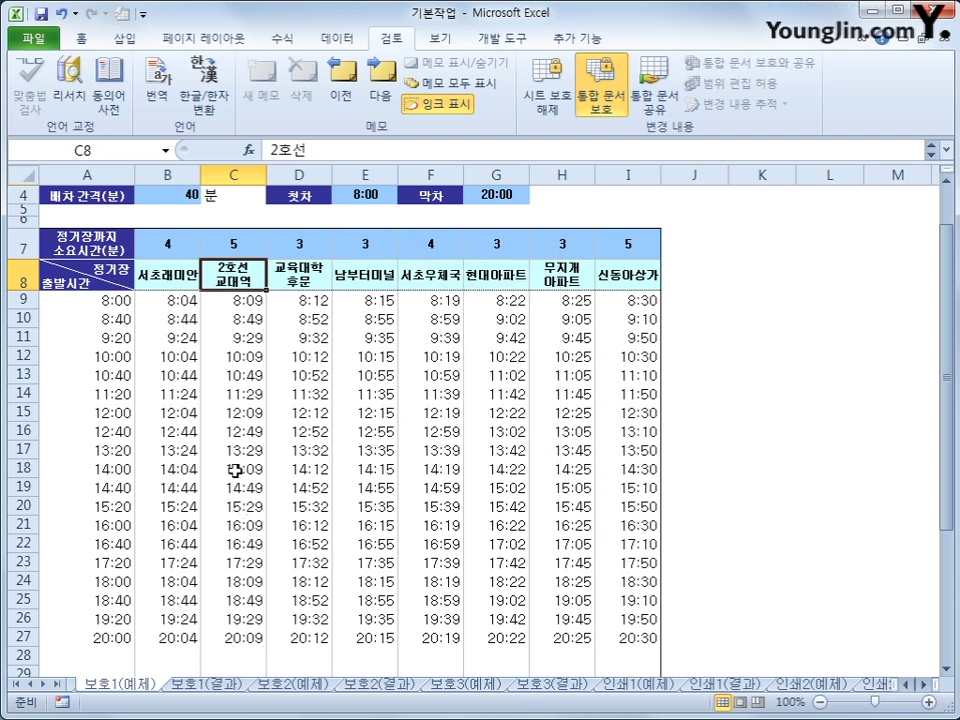
left_click(430, 378)
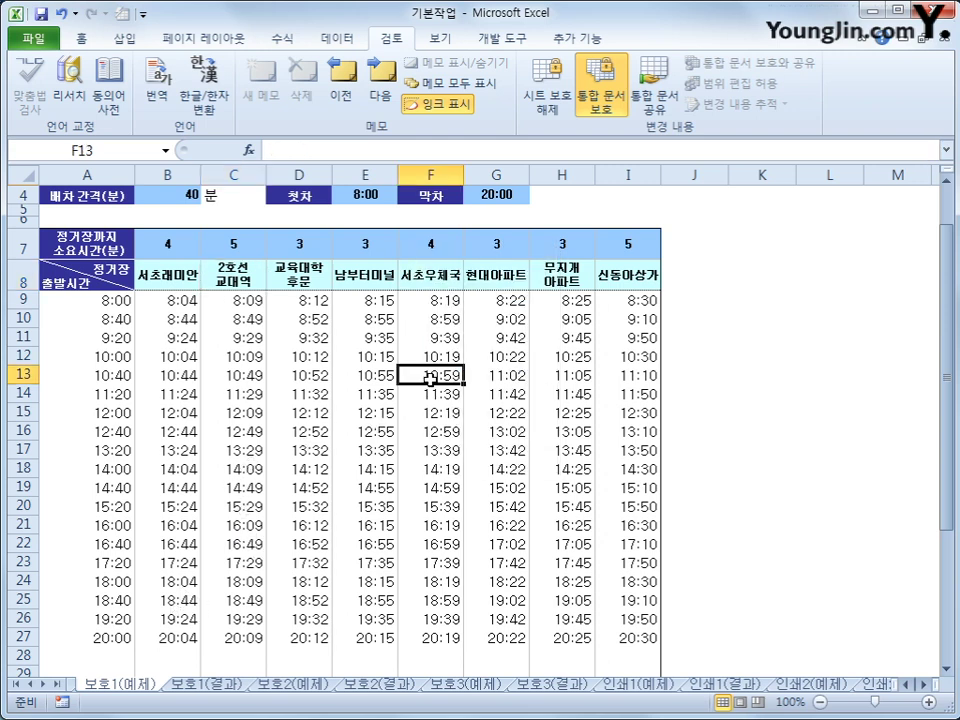
double_click(430, 378)
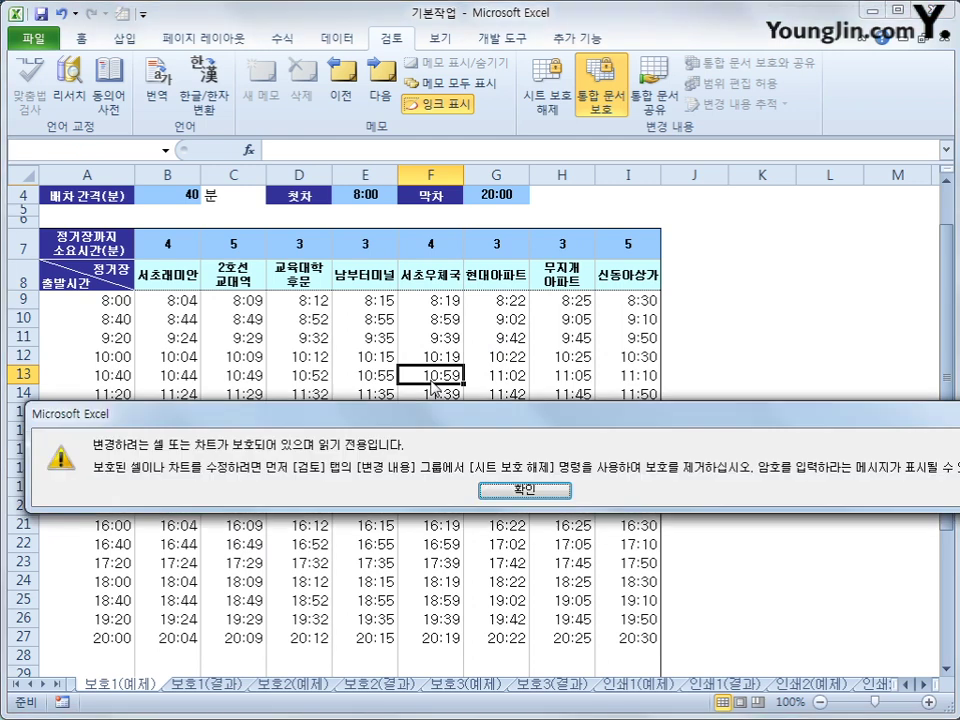
left_click(514, 491)
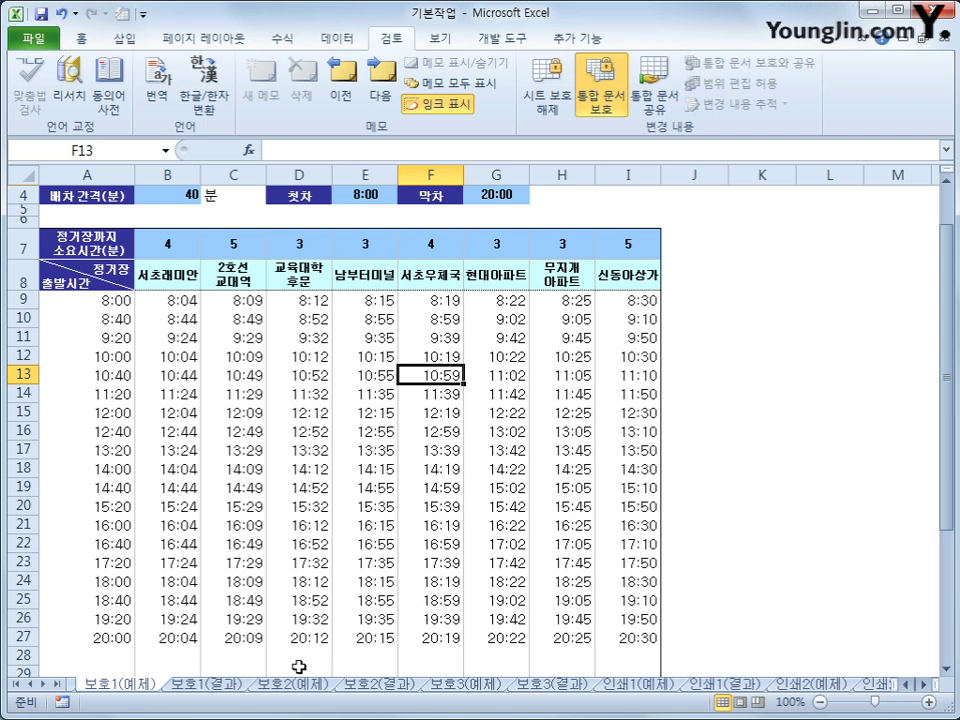
Open the 보호2(예제) quotation sheet and inspect the formulas in the total, supply-amount and VAT cells
left_click(295, 686)
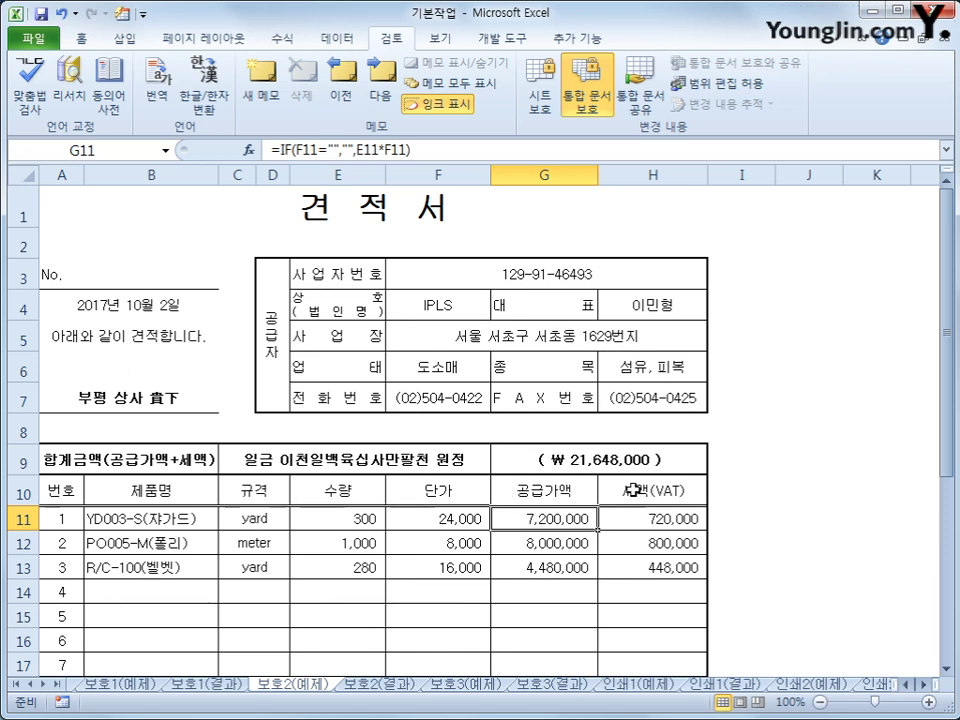
left_click(630, 462)
left_click(525, 521)
left_click(643, 522)
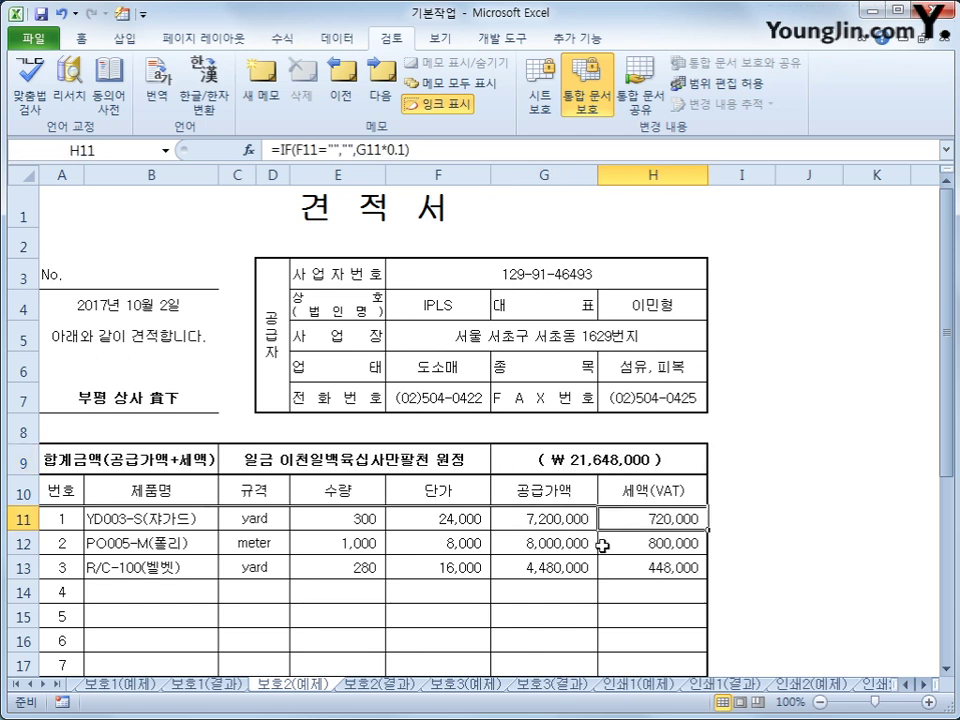
left_click(585, 544)
left_click(630, 566)
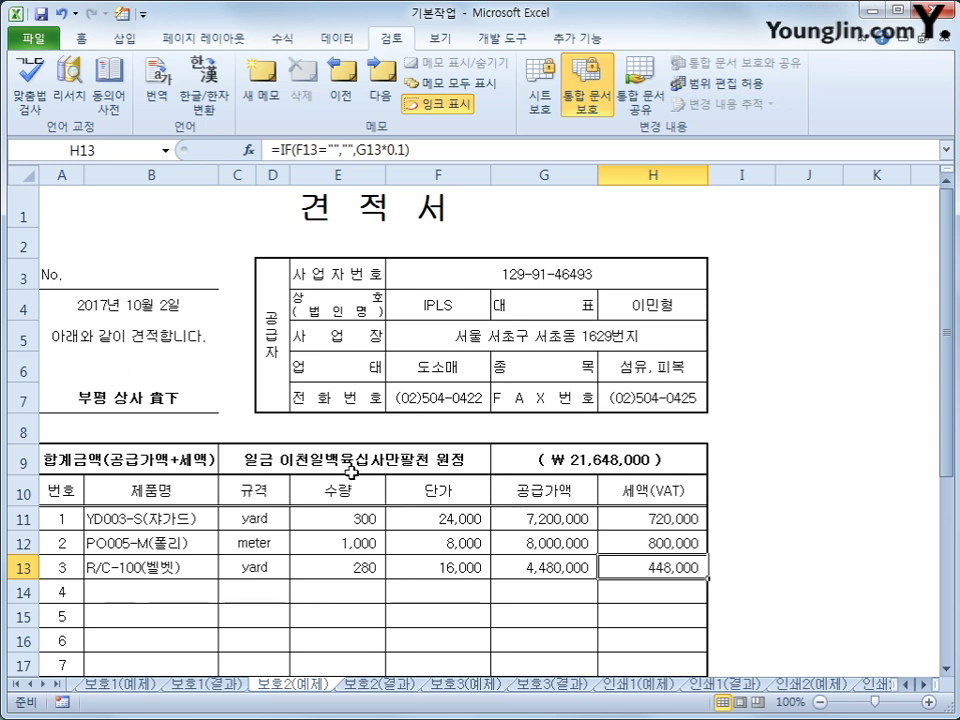
left_click(266, 460)
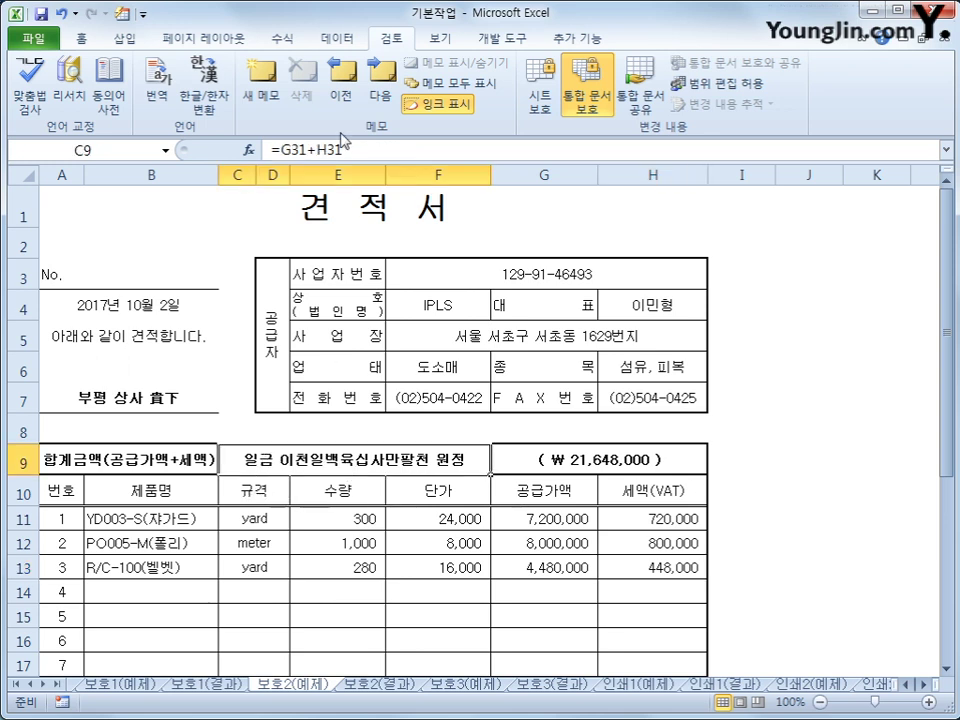
Format the quotation's total cells in row 9 and range G11:H31 as Hidden, keeping them Locked
left_click_drag(318, 462, 581, 458)
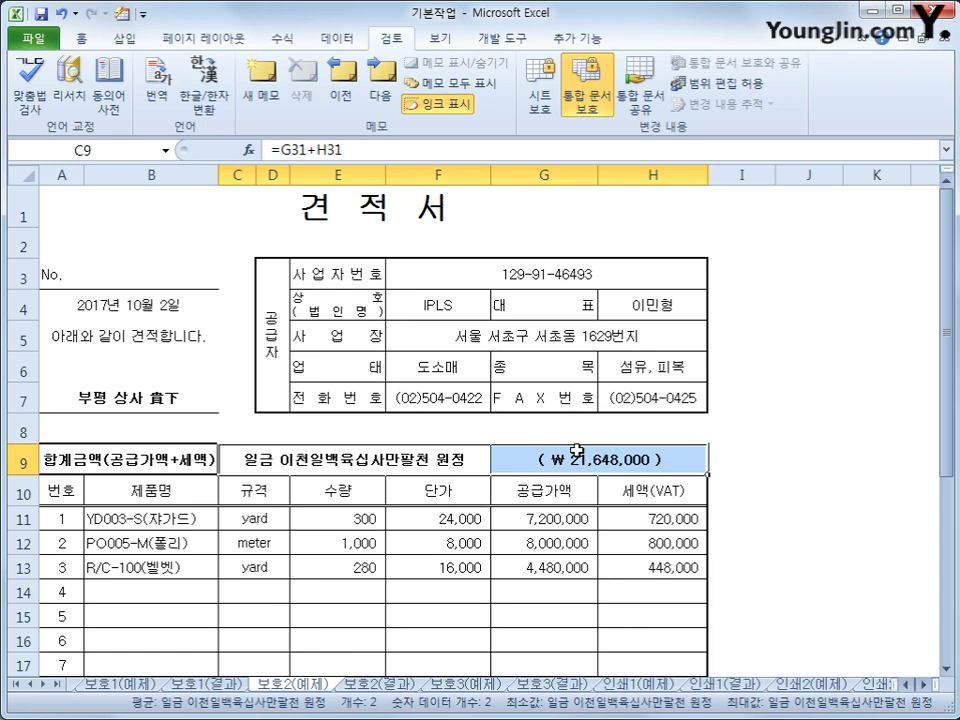
left_click(533, 517)
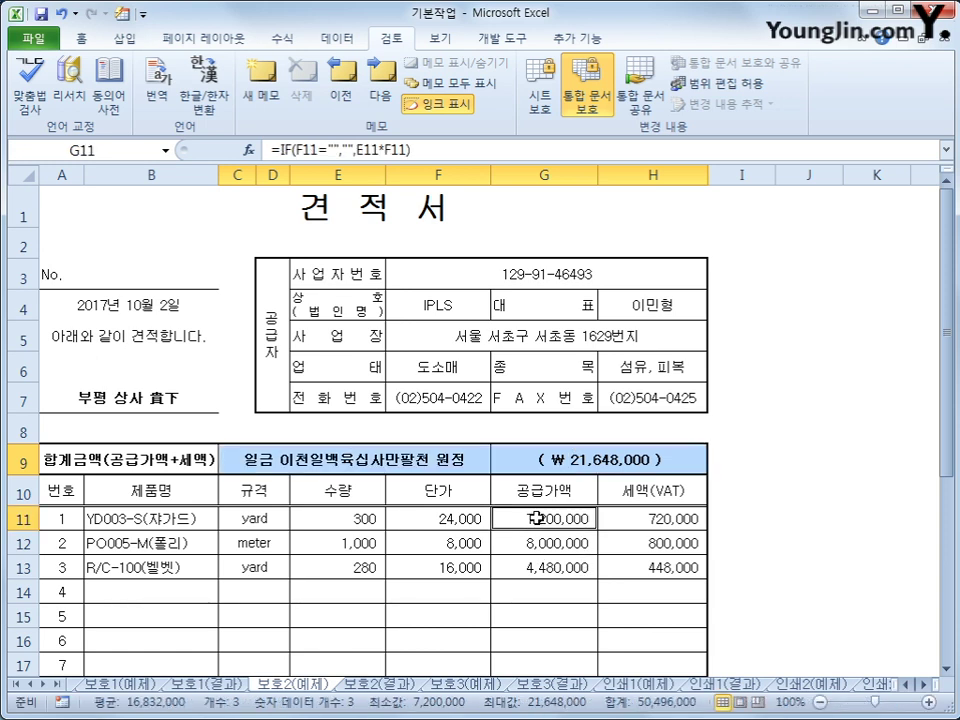
left_click_drag(537, 517, 654, 622)
scroll(699, 553, "up", 5)
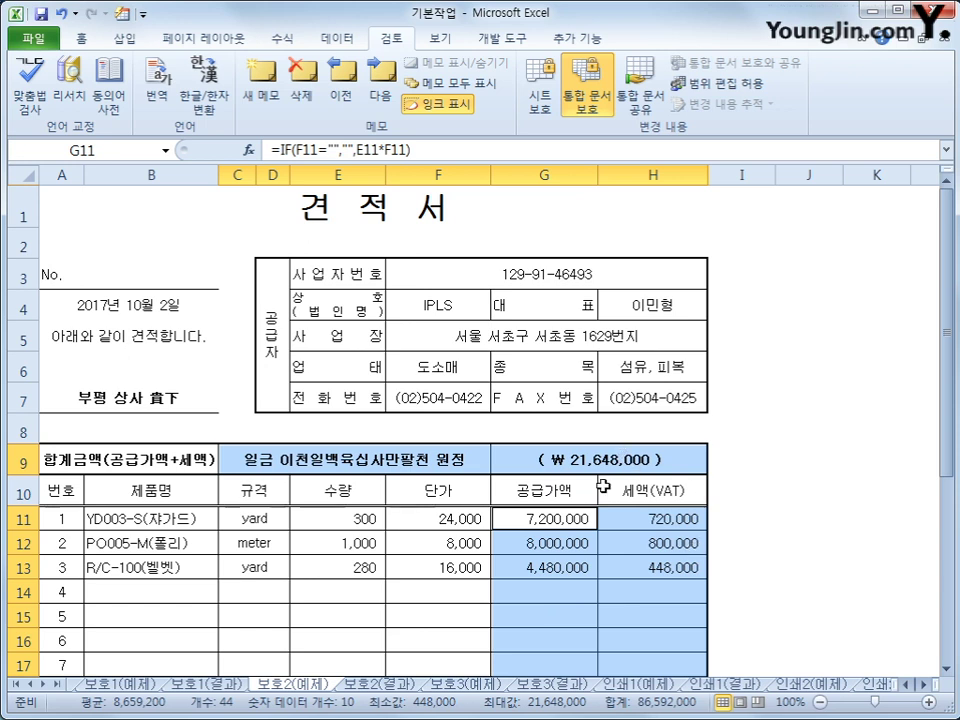
right_click(576, 532)
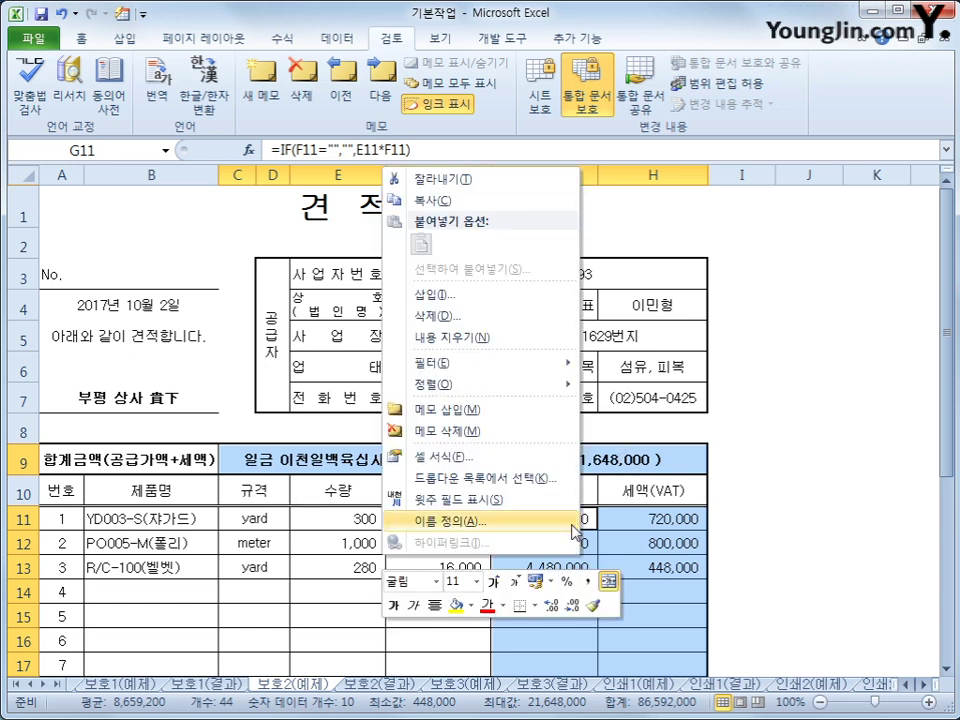
left_click(440, 456)
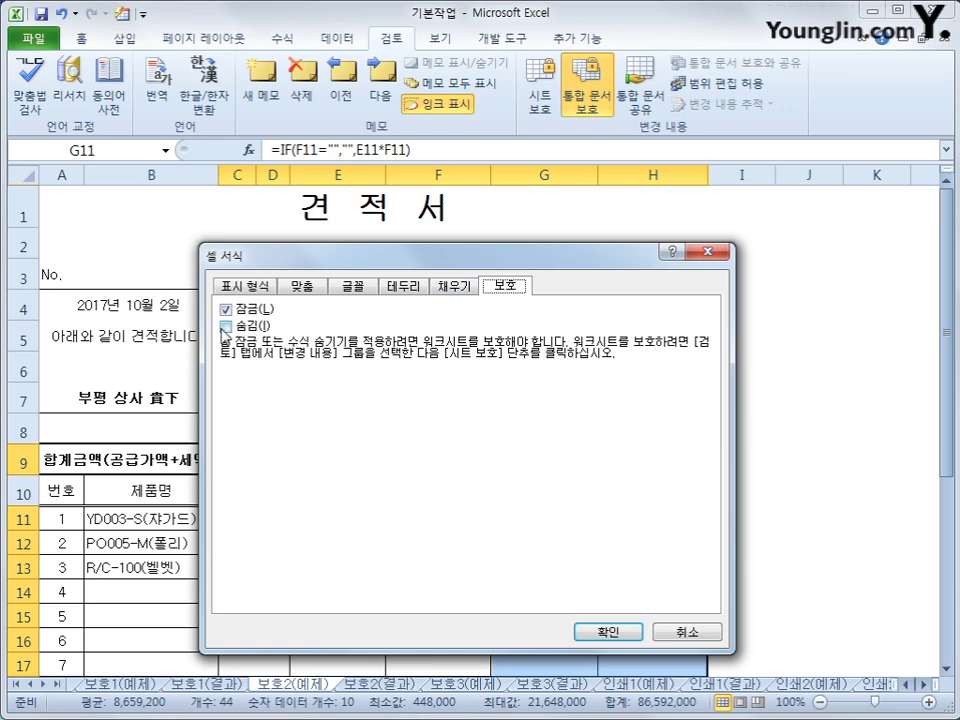
left_click(226, 328)
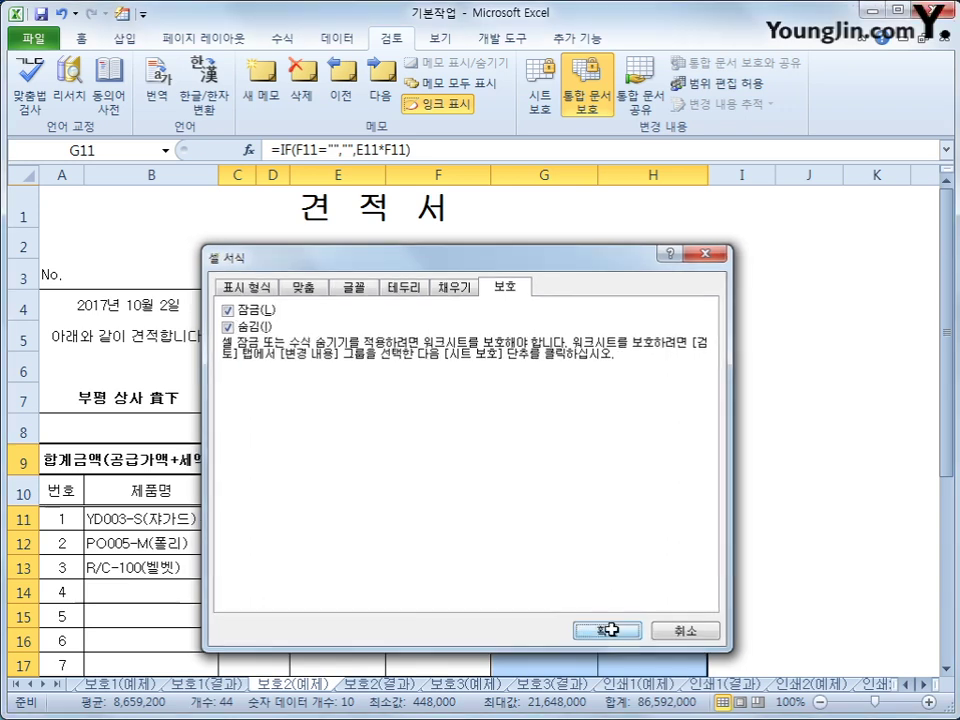
left_click(610, 631)
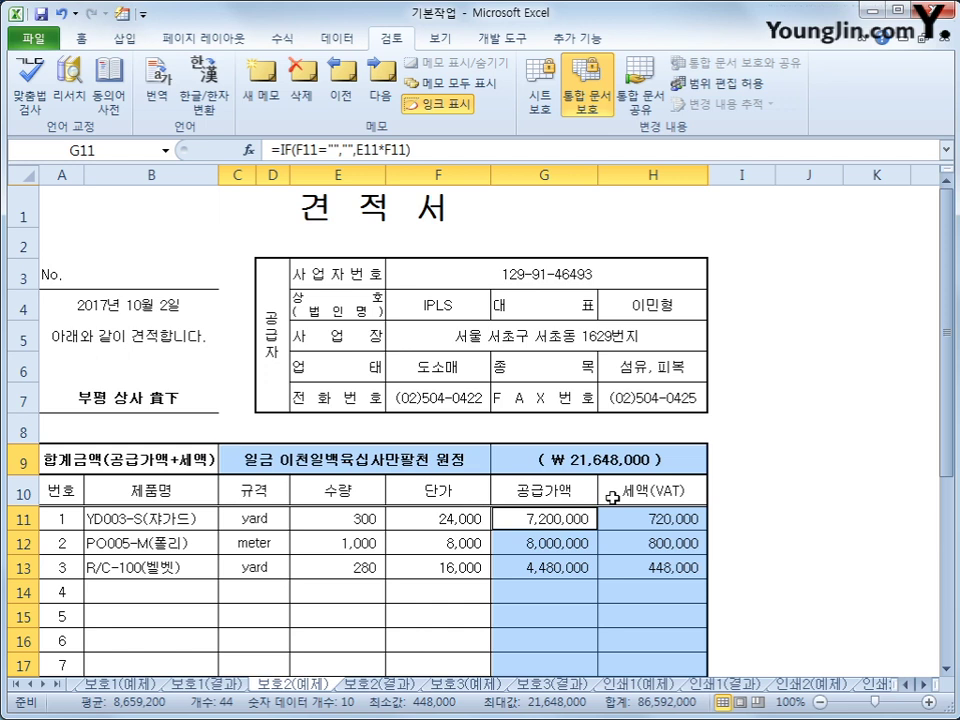
Check the formulas in G11, G9 and C9, and protect the quotation sheet without a password, allowing only selection of locked and unlocked cells
left_click(579, 516)
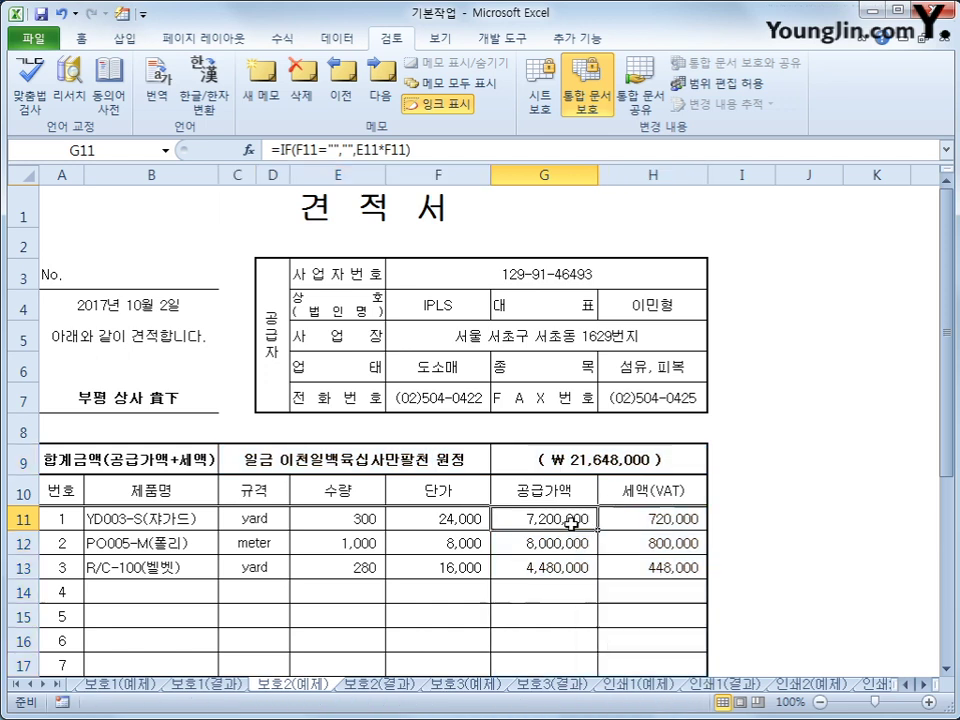
left_click(541, 460)
left_click(455, 460)
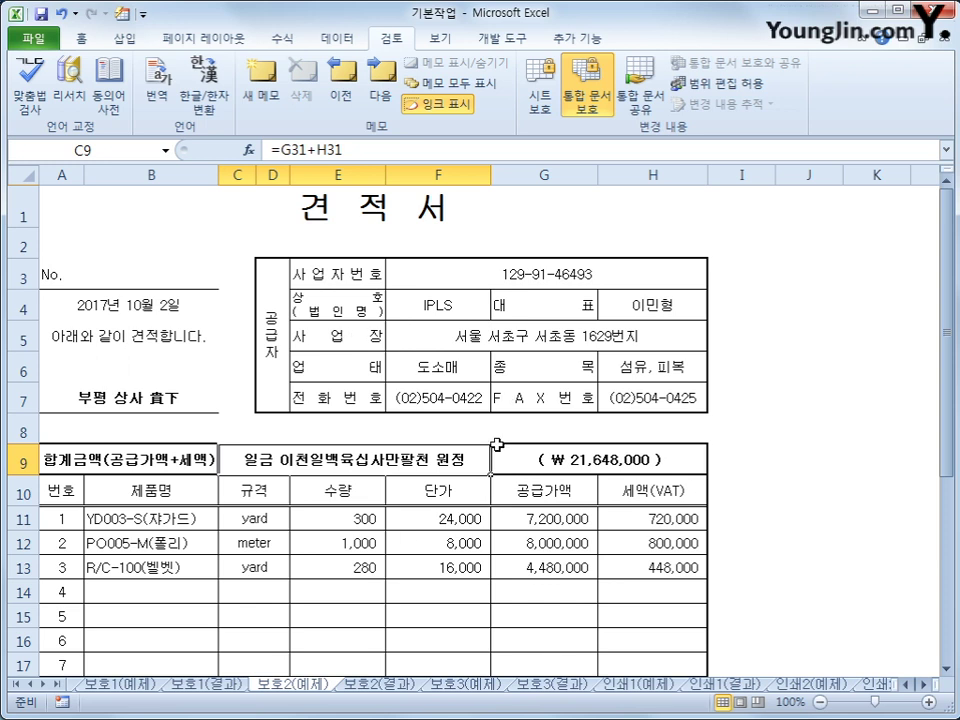
left_click(538, 112)
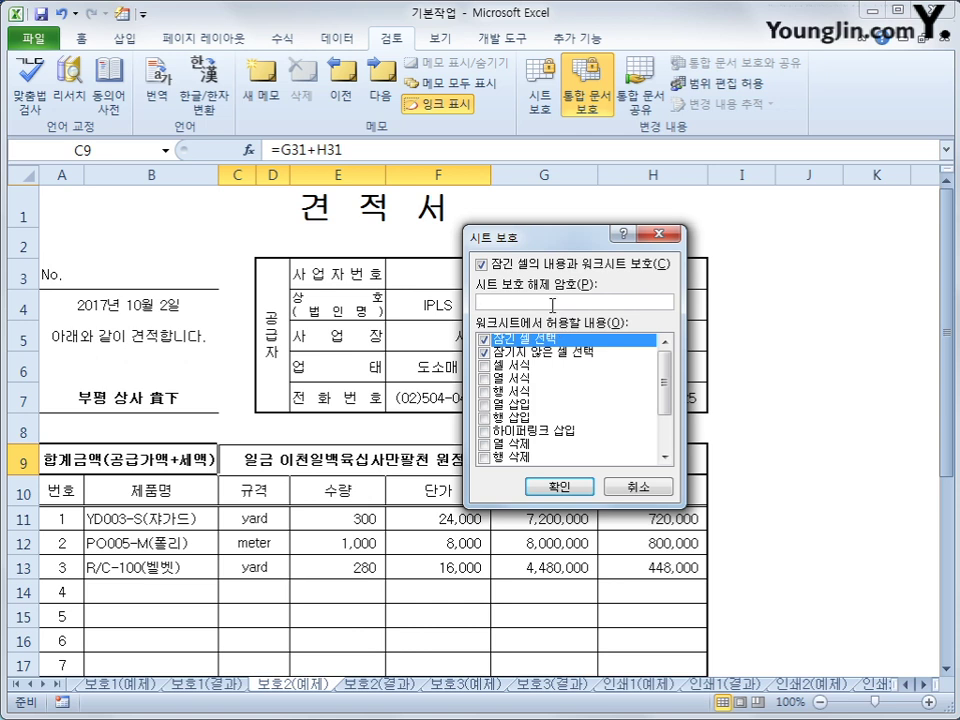
left_click(558, 486)
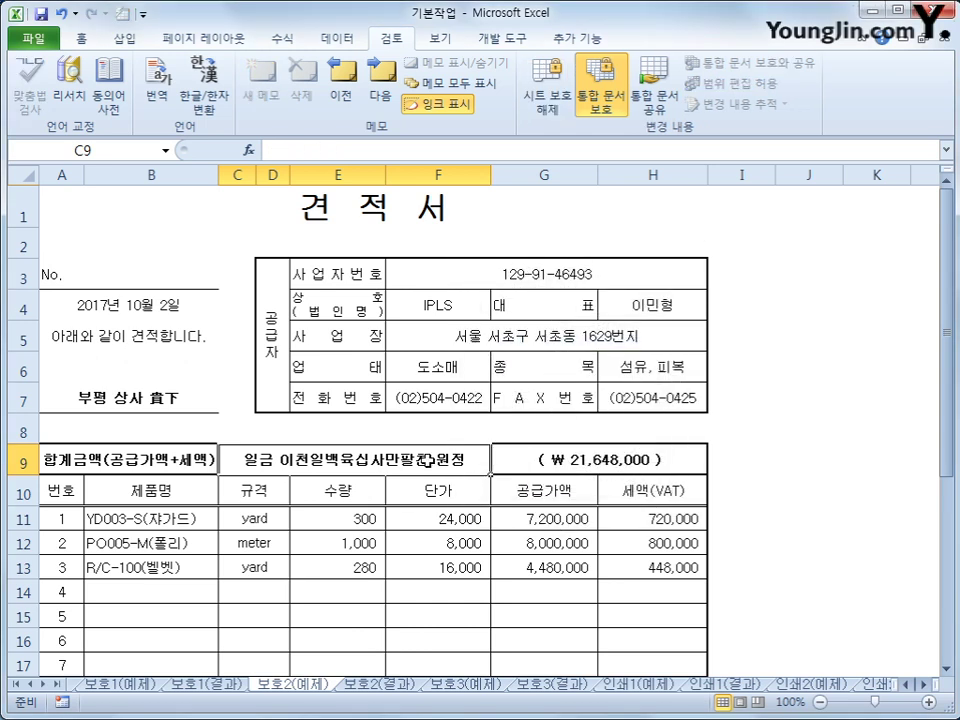
Check the total, supply-amount and VAT cells of the protected quotation to see whether their formulas are hidden
left_click(503, 457)
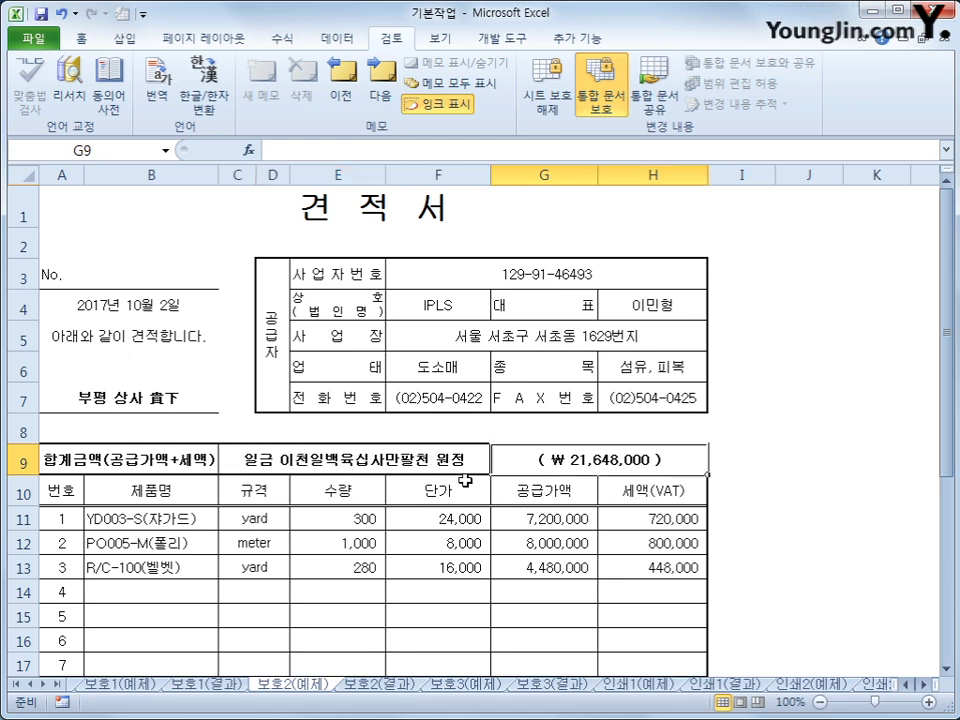
left_click(468, 472)
left_click(550, 462)
left_click(524, 565)
left_click(621, 545)
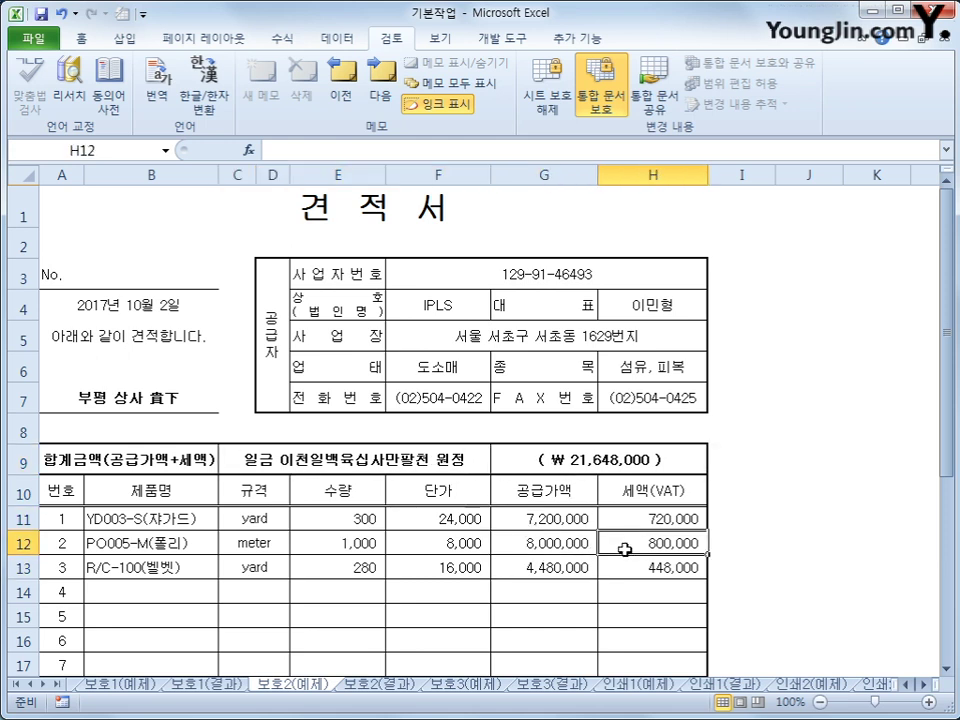
left_click(662, 568)
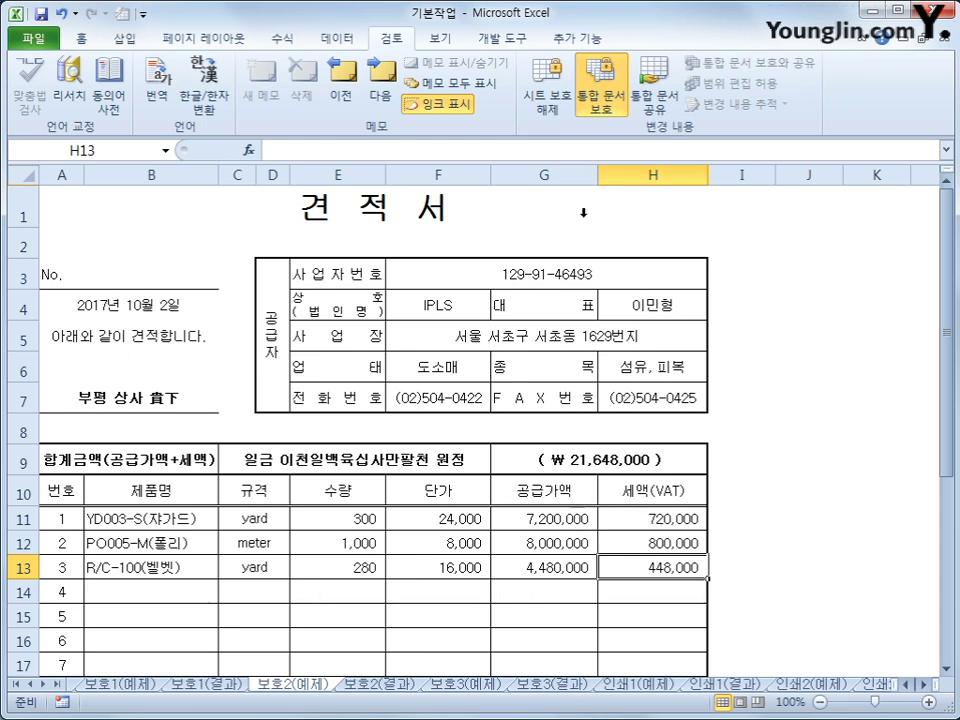
Protect the workbook windows without a password, with structure protection turned off
left_click(609, 96)
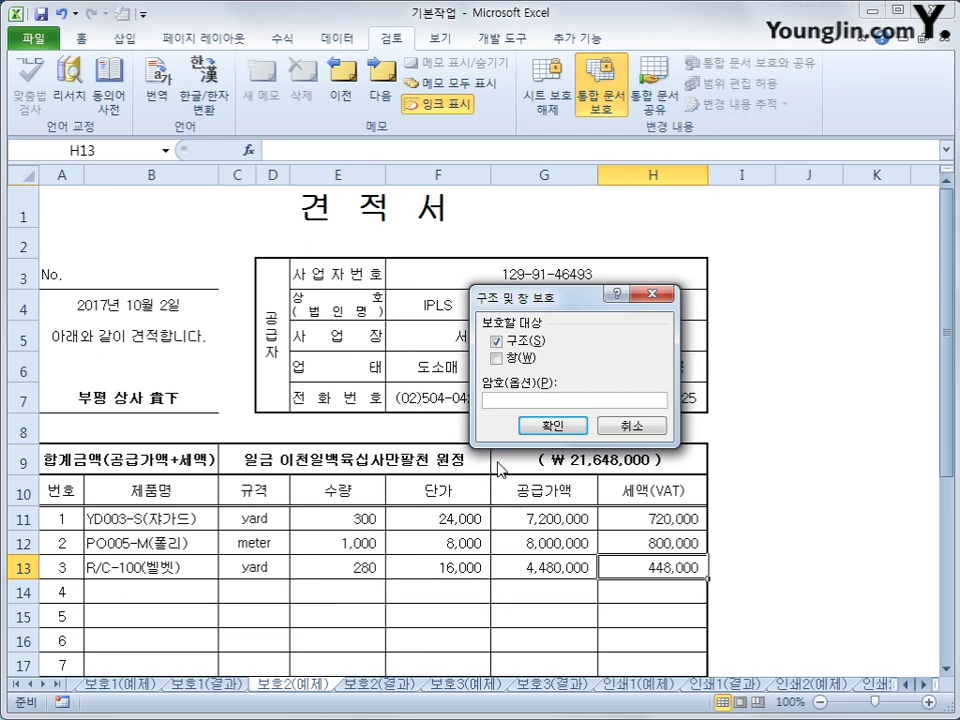
left_click(497, 341)
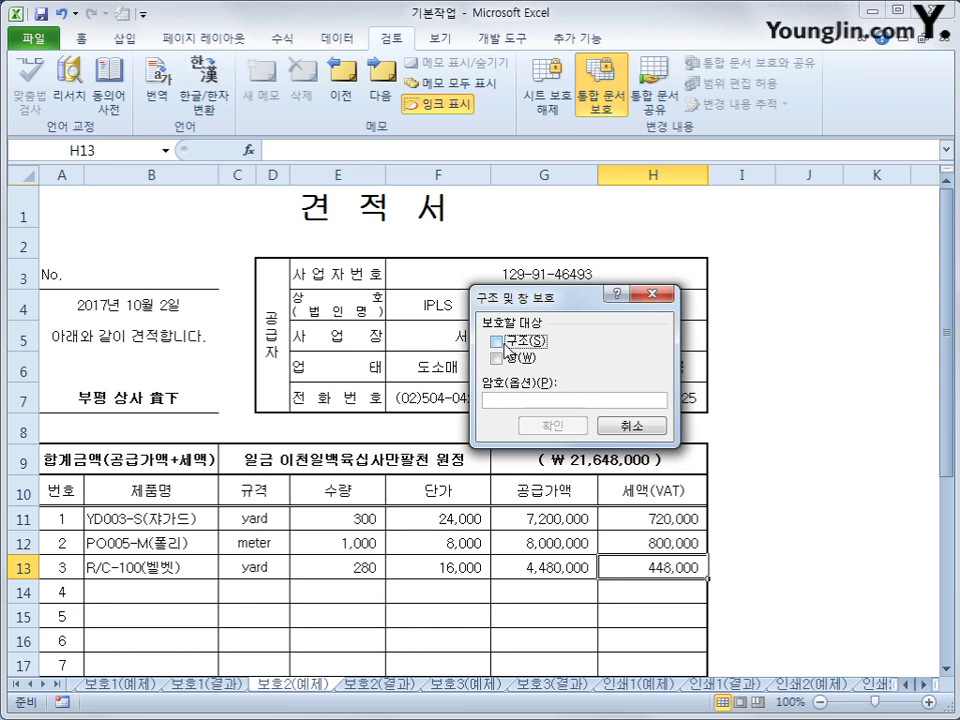
left_click(498, 358)
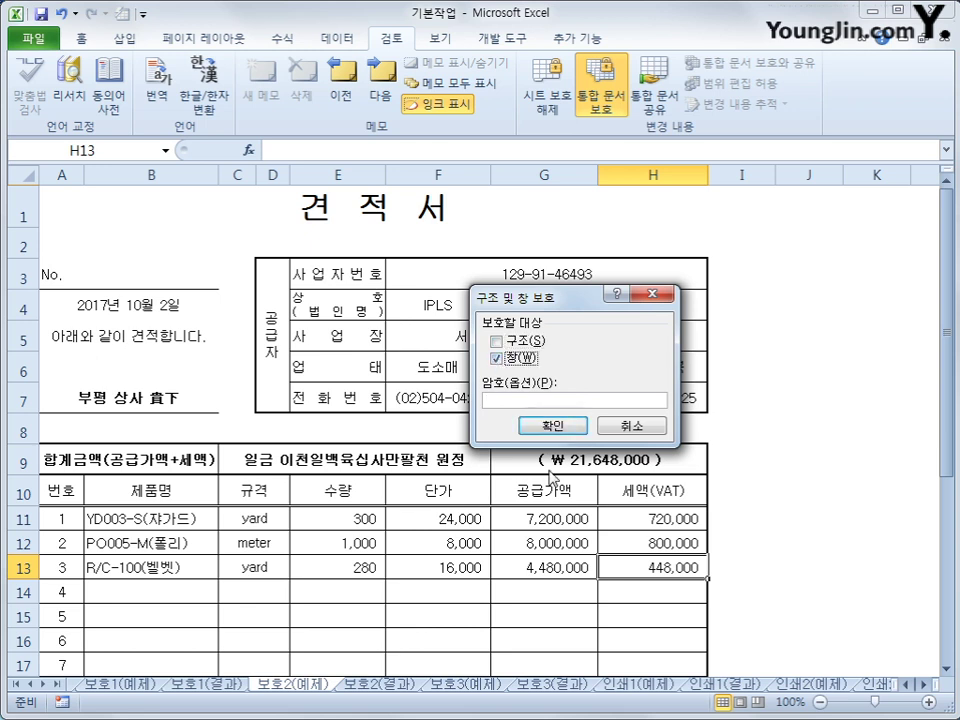
left_click(553, 425)
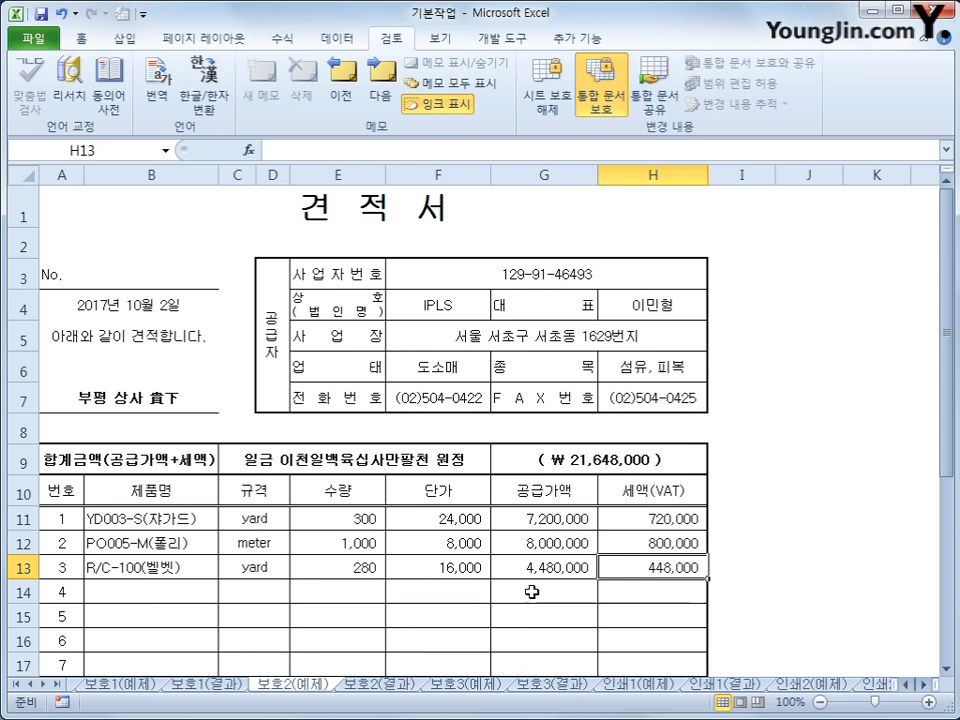
Open the 보호3(예제) vaccination sheet and inspect the B.C.G entries and the scheduled-date formulas across row 5
left_click(465, 686)
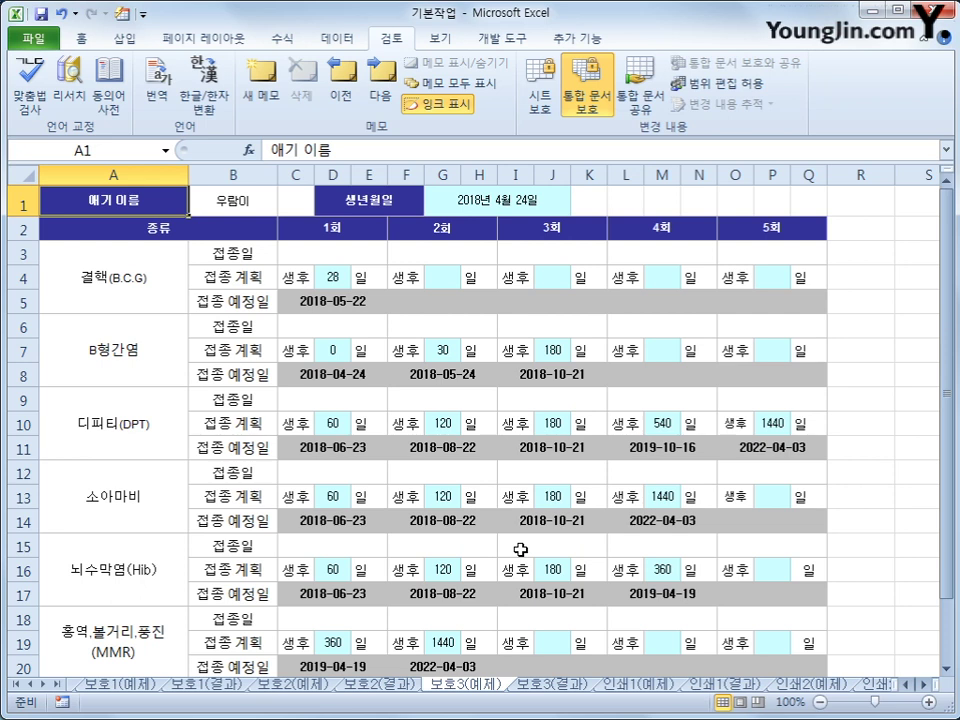
left_click(350, 250)
left_click(330, 276)
left_click(378, 297)
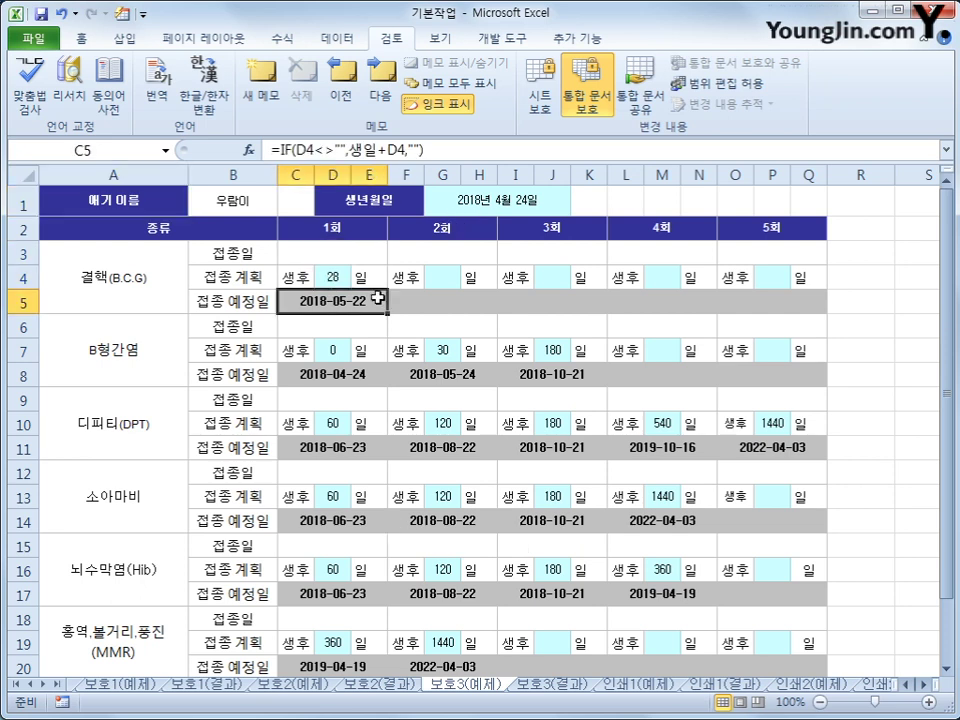
key("Right")
key("Right")
key("Right")
key("Right")
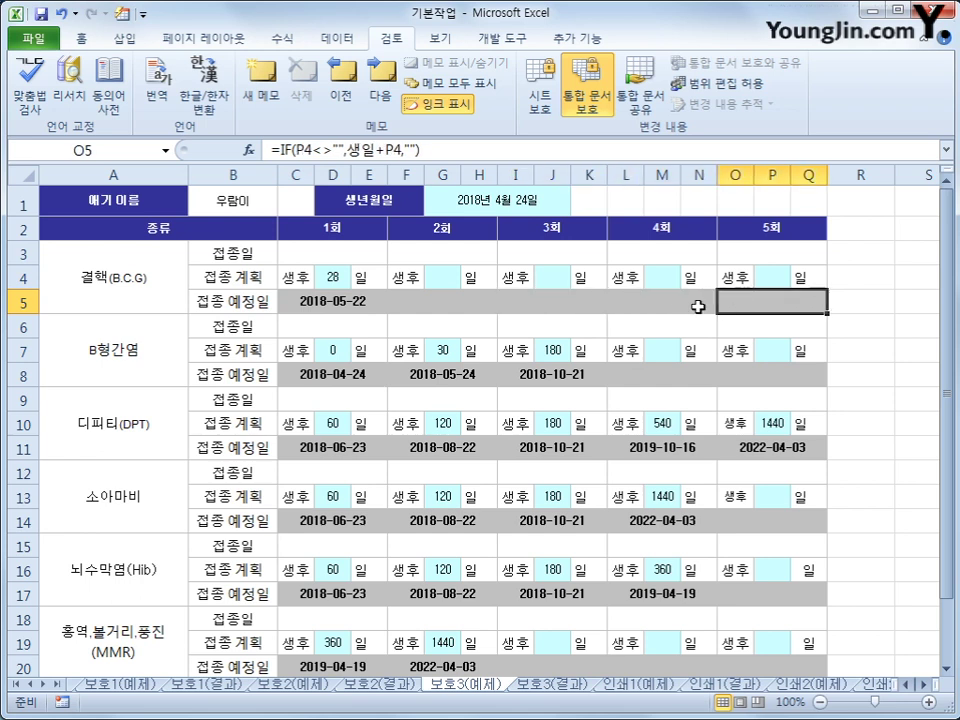
Inspect the scheduled-date formulas across the hepatitis B row 8 and the first-dose B.C.G cells in rows 3 to 5
left_click(355, 377)
key("Right")
key("Right")
key("Right")
key("Right")
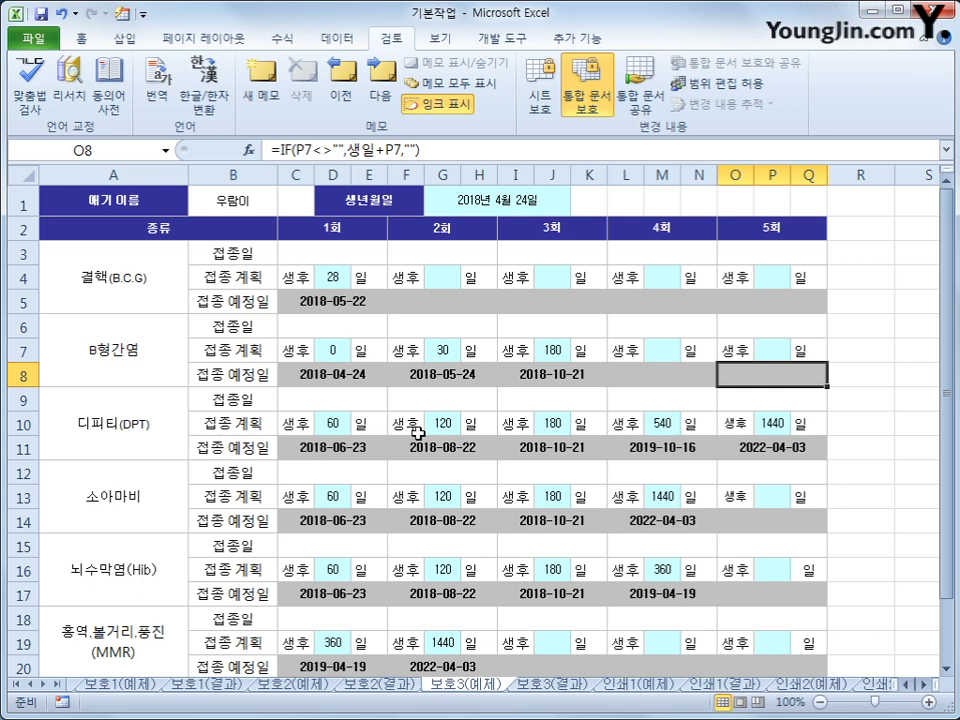
scroll(417, 432, "down", 2)
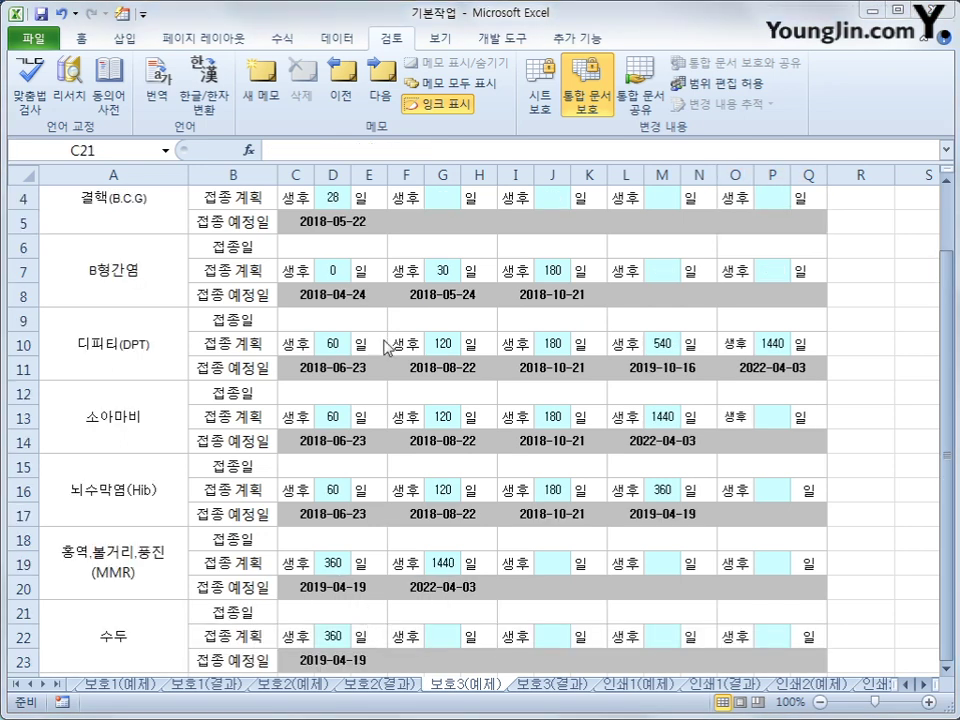
scroll(300, 236, "up", 1)
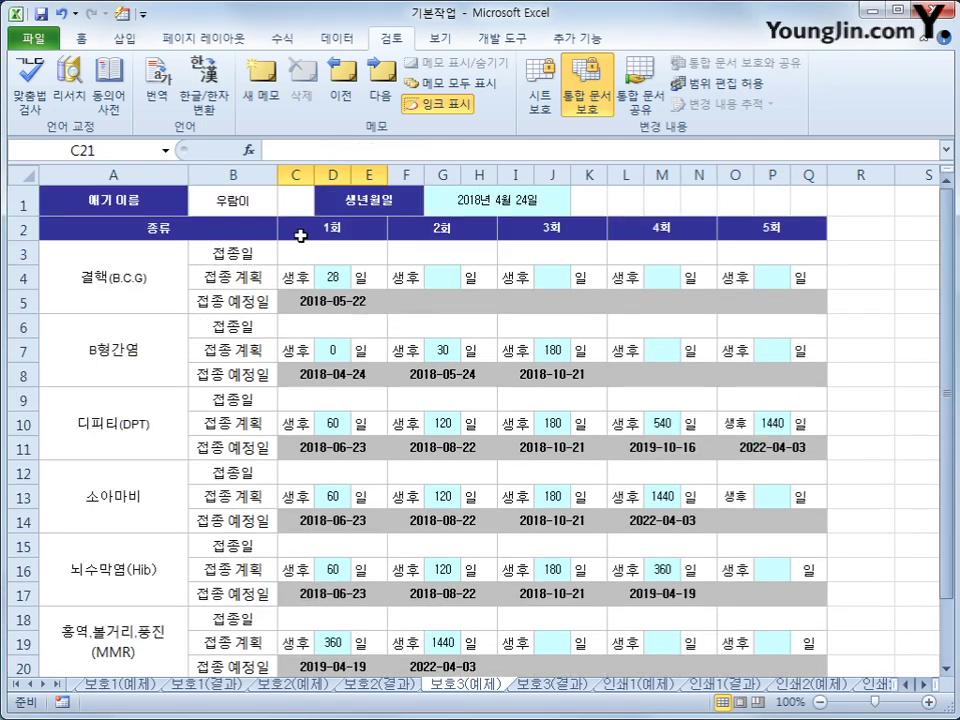
left_click(332, 300)
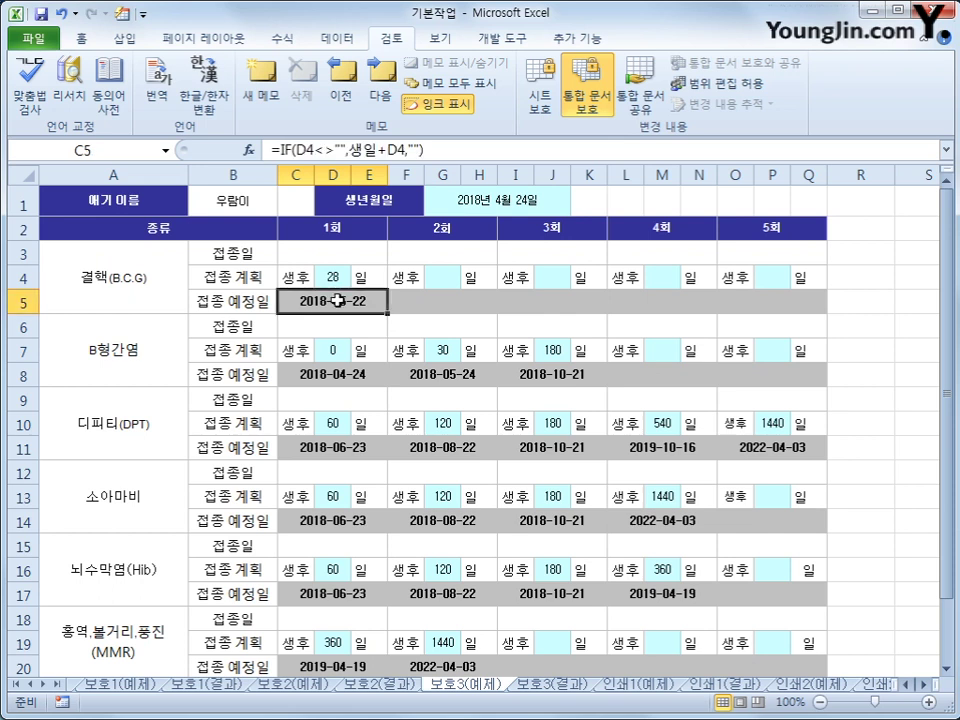
left_click(338, 279)
left_click(332, 249)
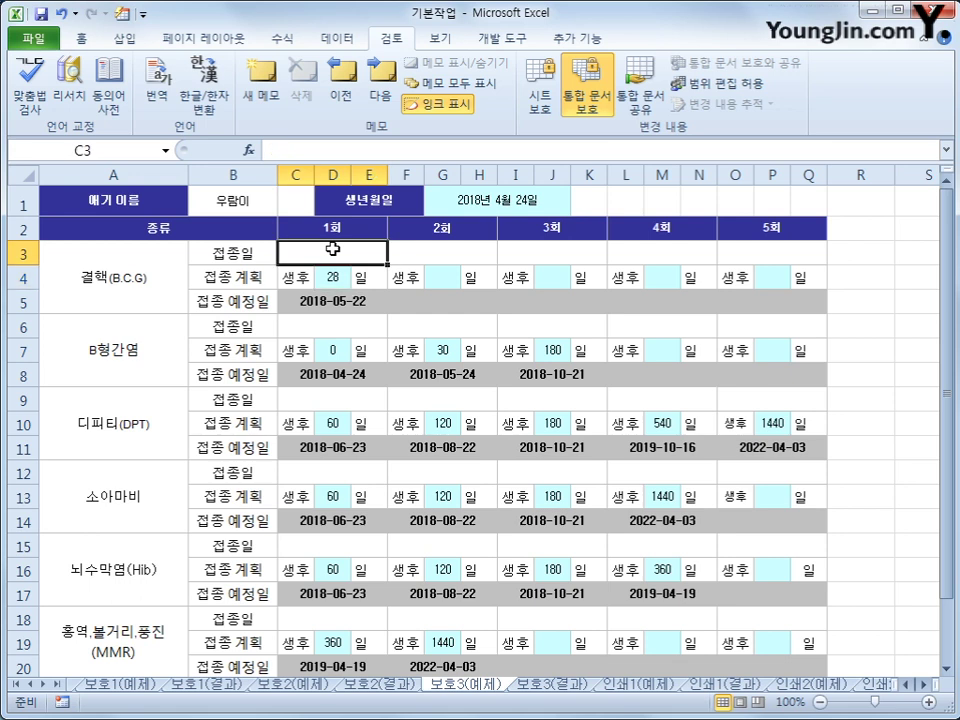
Mark the scheduled-date cells in columns C to Q of rows 5, 8, 11, 14, 17, 20 and 23 as locked and hidden
left_click(312, 301)
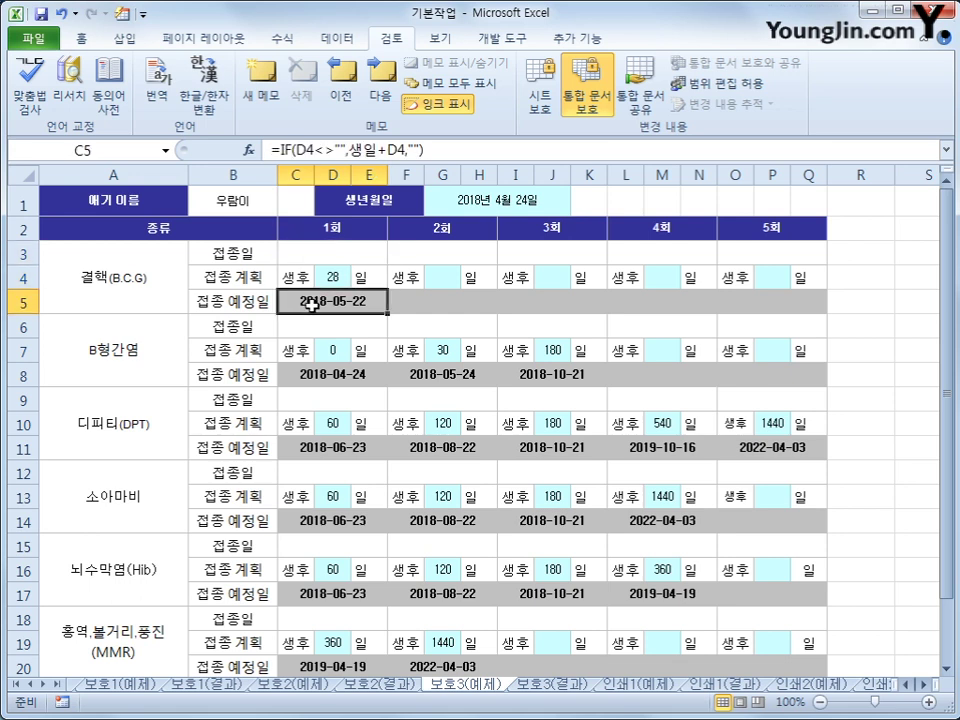
left_click_drag(316, 305, 761, 300)
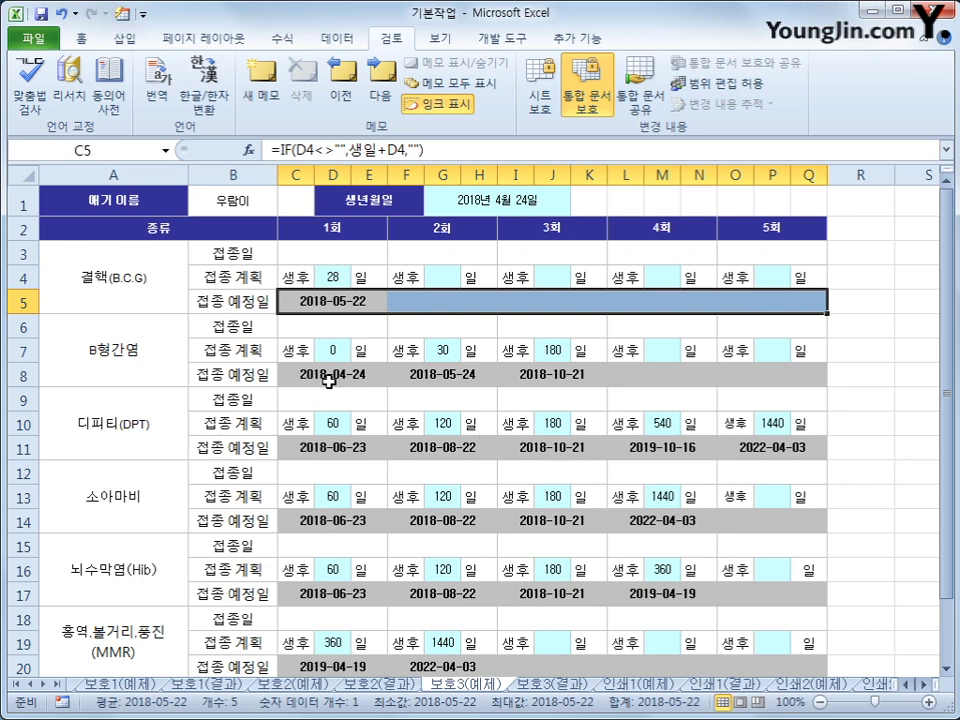
left_click_drag(329, 381, 770, 381)
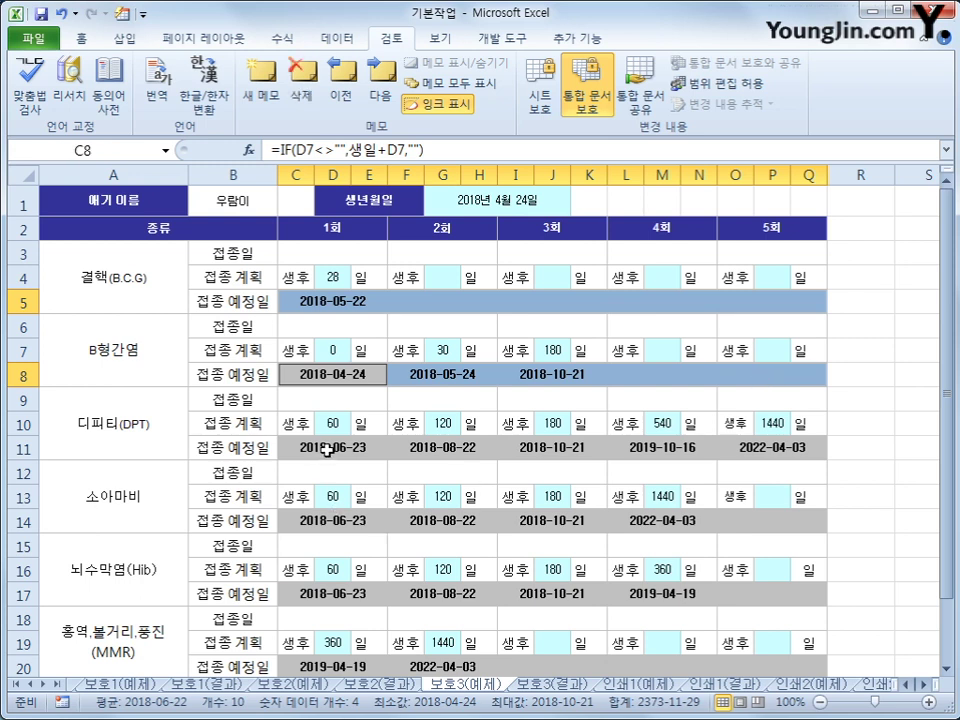
left_click_drag(327, 450, 737, 447)
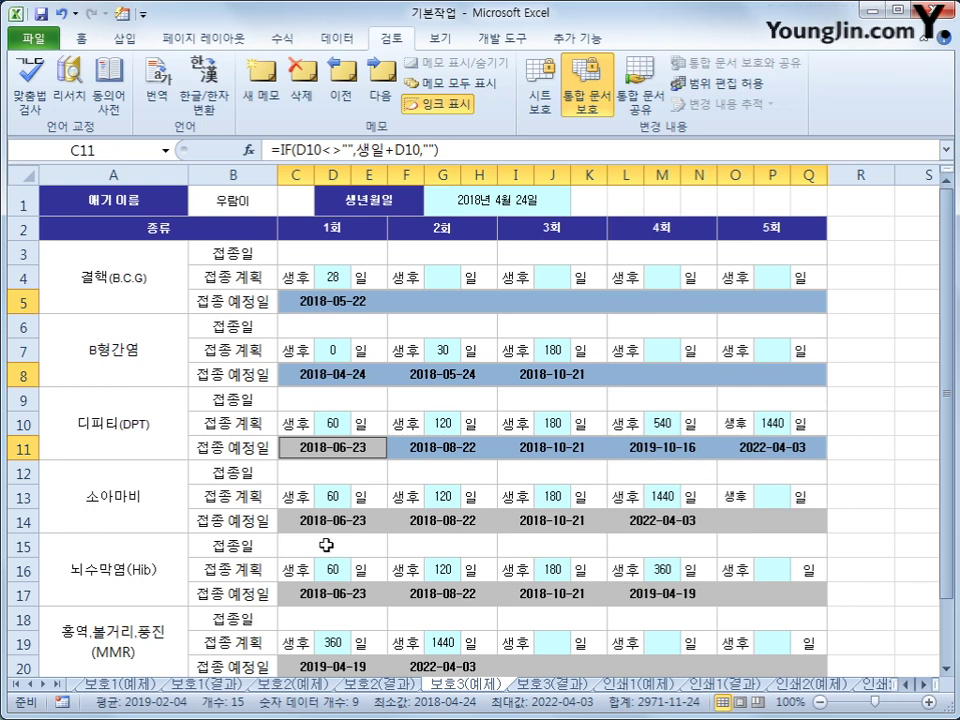
left_click_drag(303, 524, 765, 521)
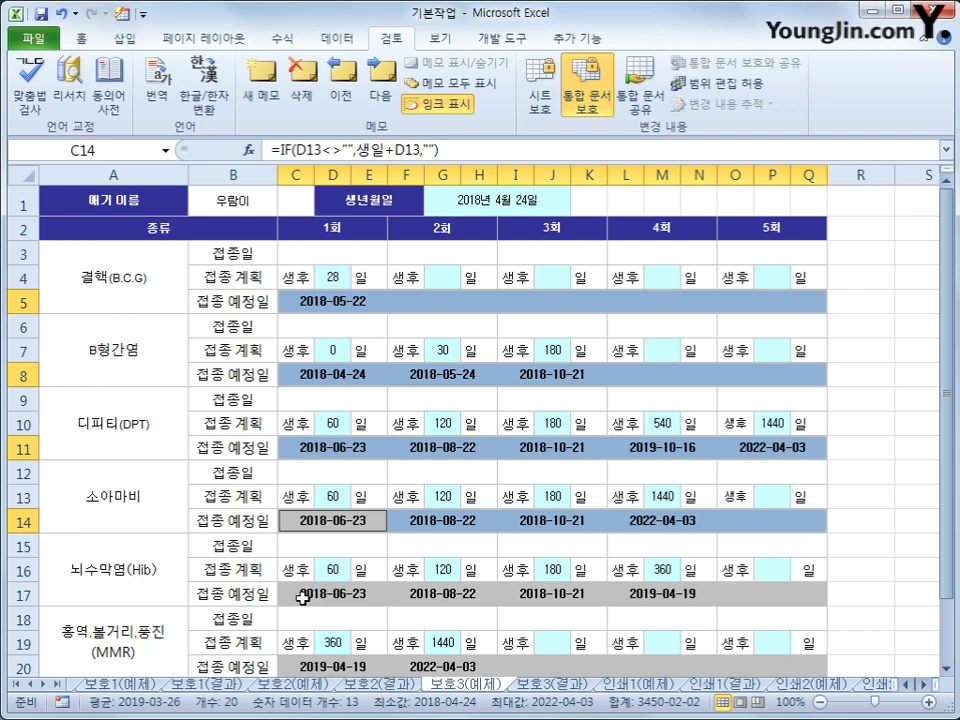
left_click_drag(303, 597, 735, 590)
scroll(670, 580, "down", 2)
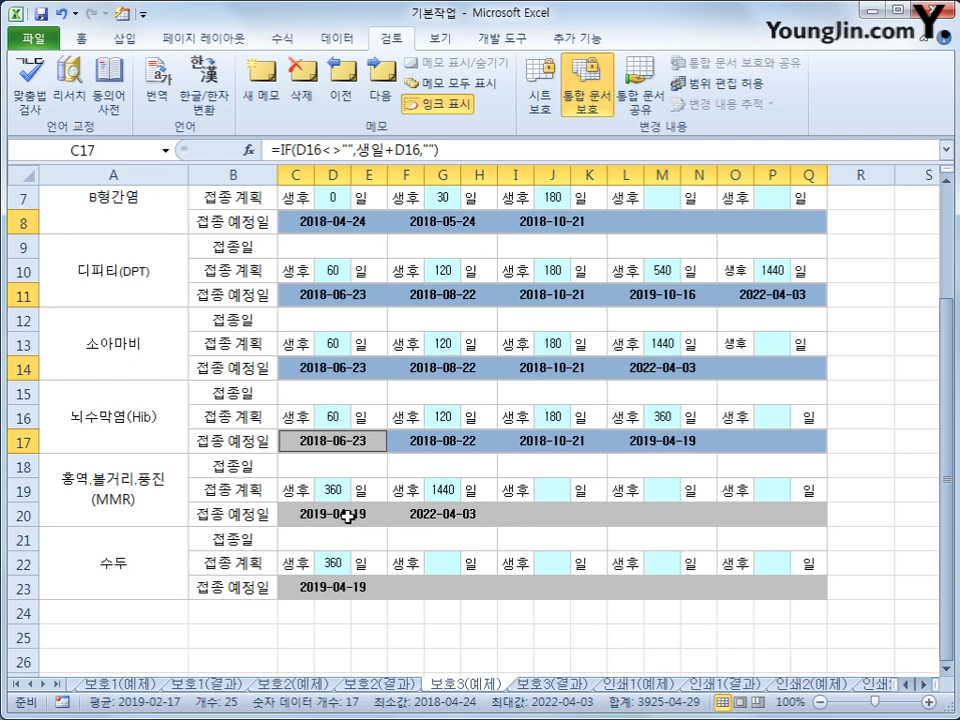
left_click_drag(347, 516, 748, 516)
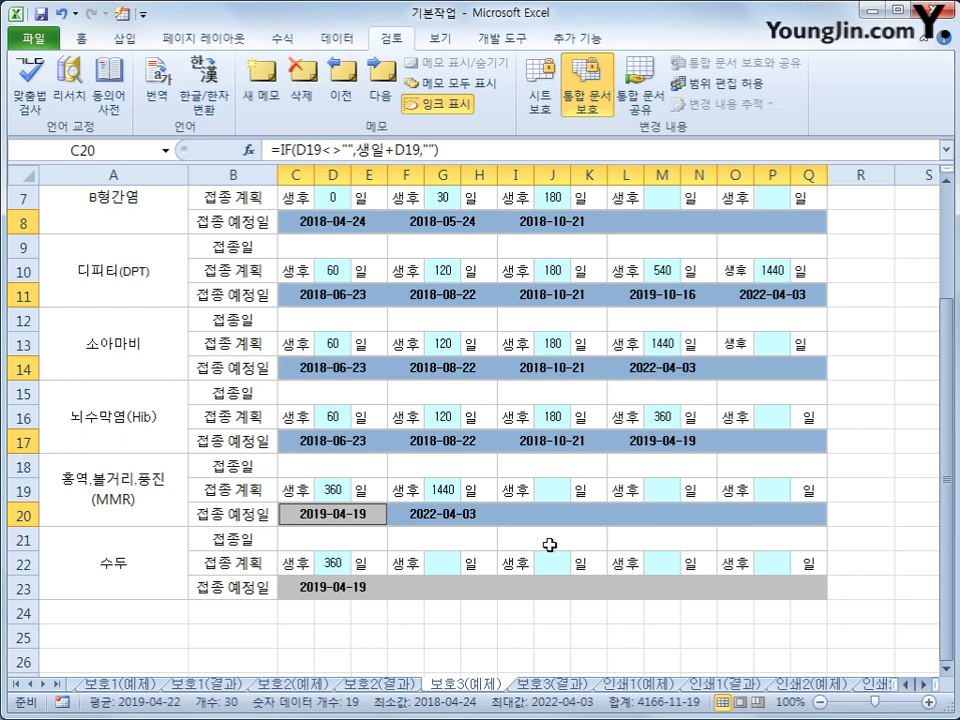
left_click_drag(325, 588, 778, 591)
scroll(553, 595, "up", 2)
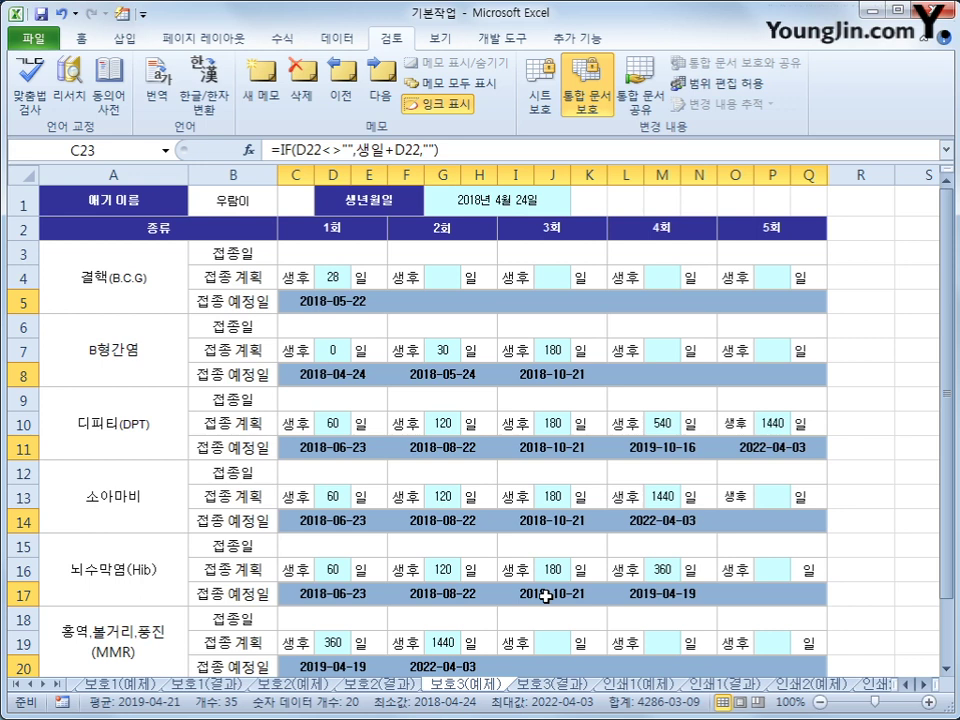
right_click(461, 307)
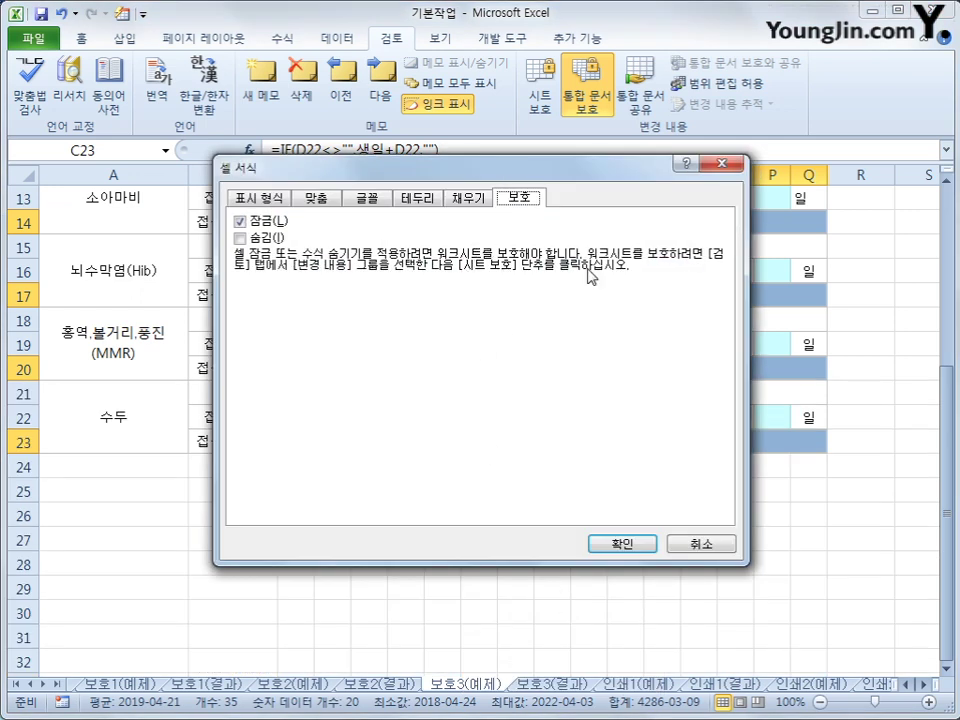
left_click(240, 238)
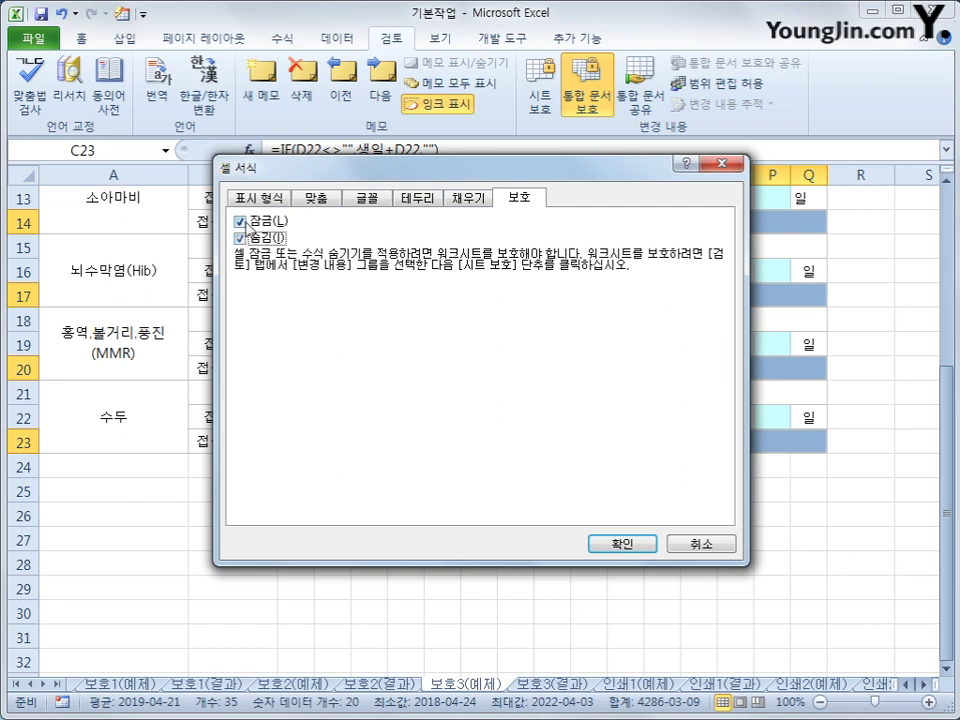
left_click(620, 543)
Try protecting the vaccination sheet without a password, allowing only selection of locked and unlocked cells, and remove that sheet protection
scroll(599, 502, "up", 4)
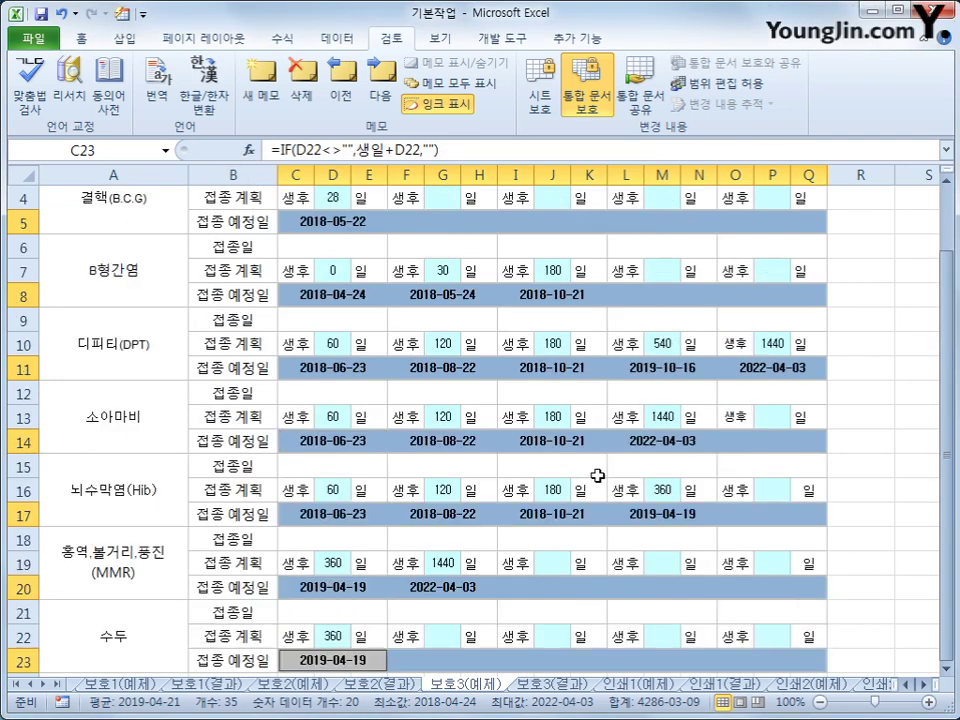
left_click(540, 95)
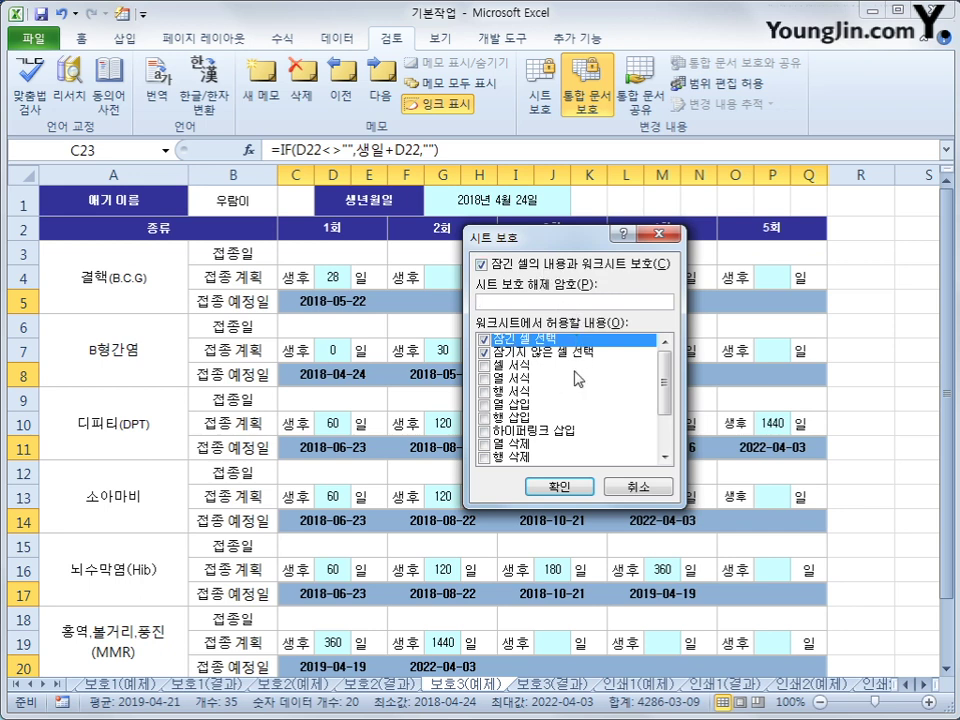
left_click(583, 486)
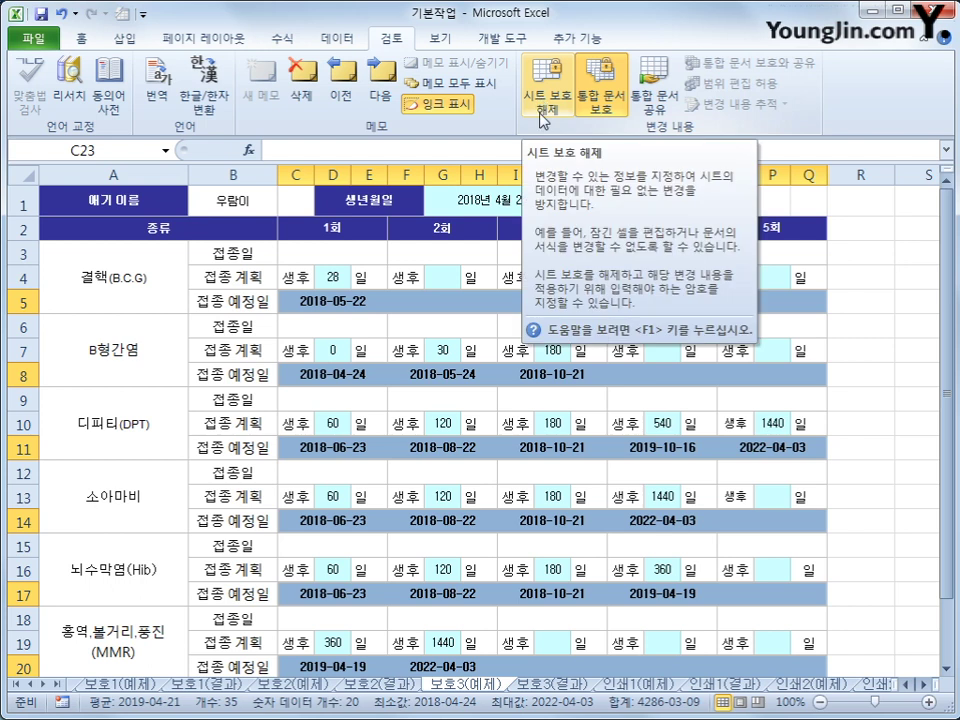
left_click(546, 108)
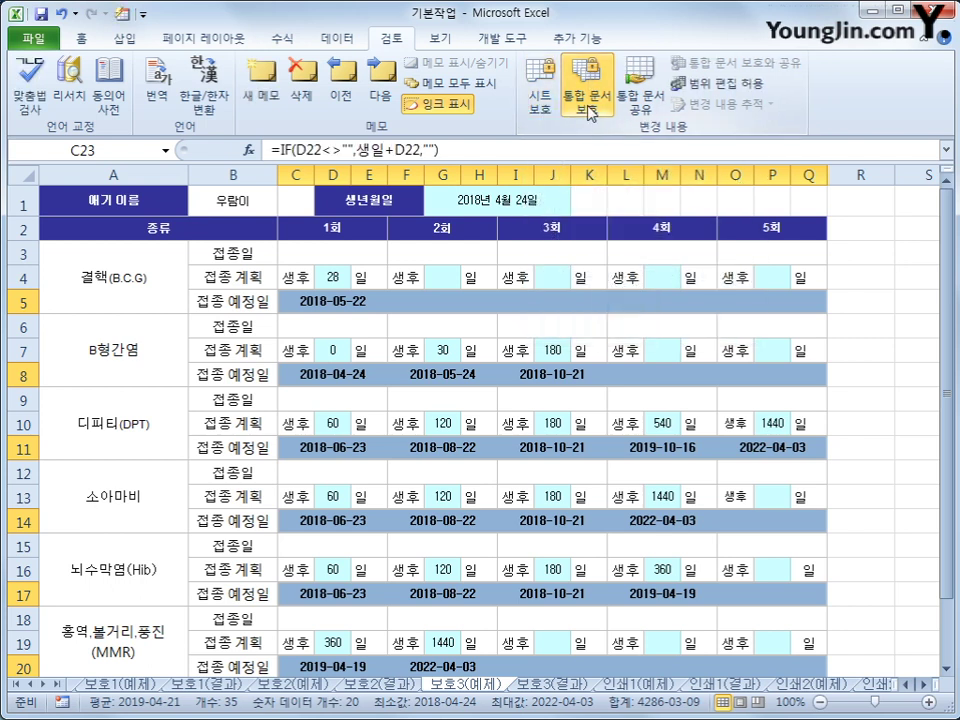
Remove the workbook protection and reapply it to windows only, with structure turned off and no password
left_click(588, 112)
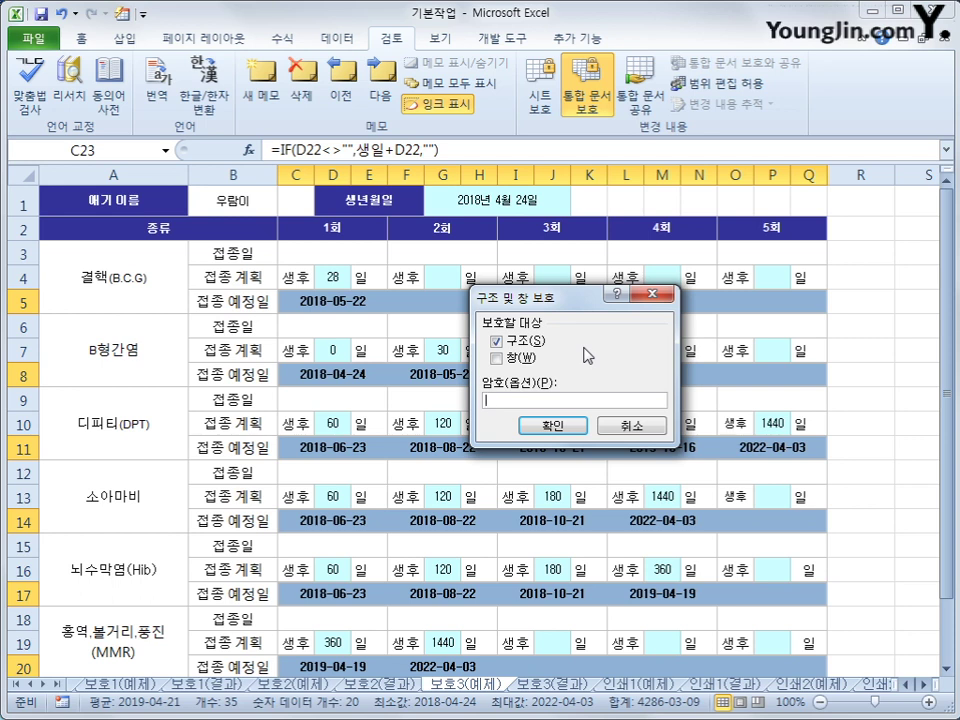
left_click(496, 341)
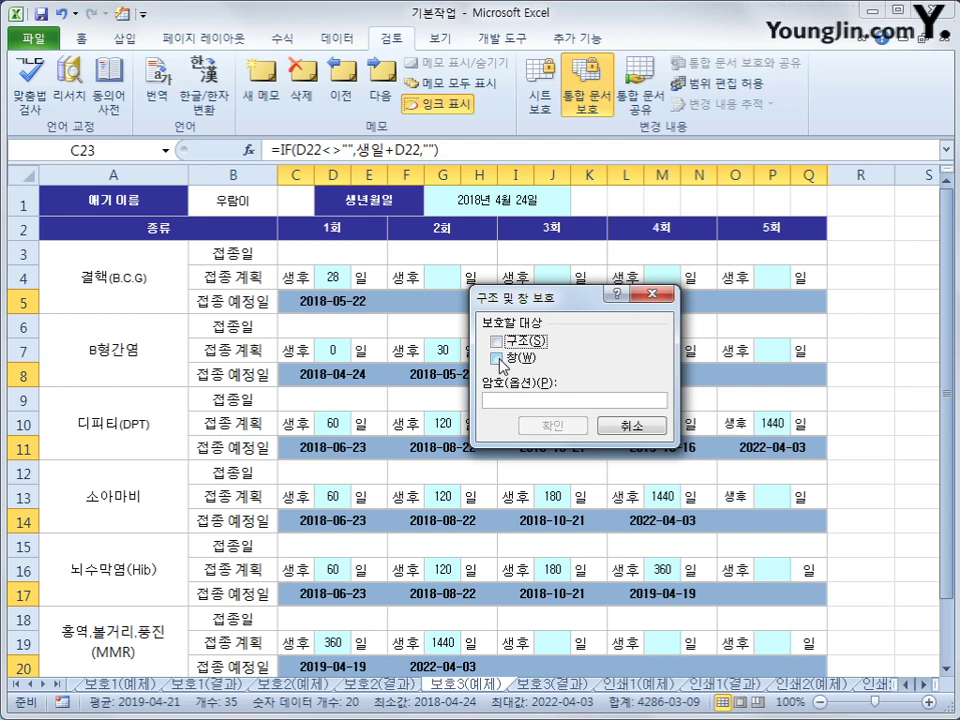
left_click(496, 358)
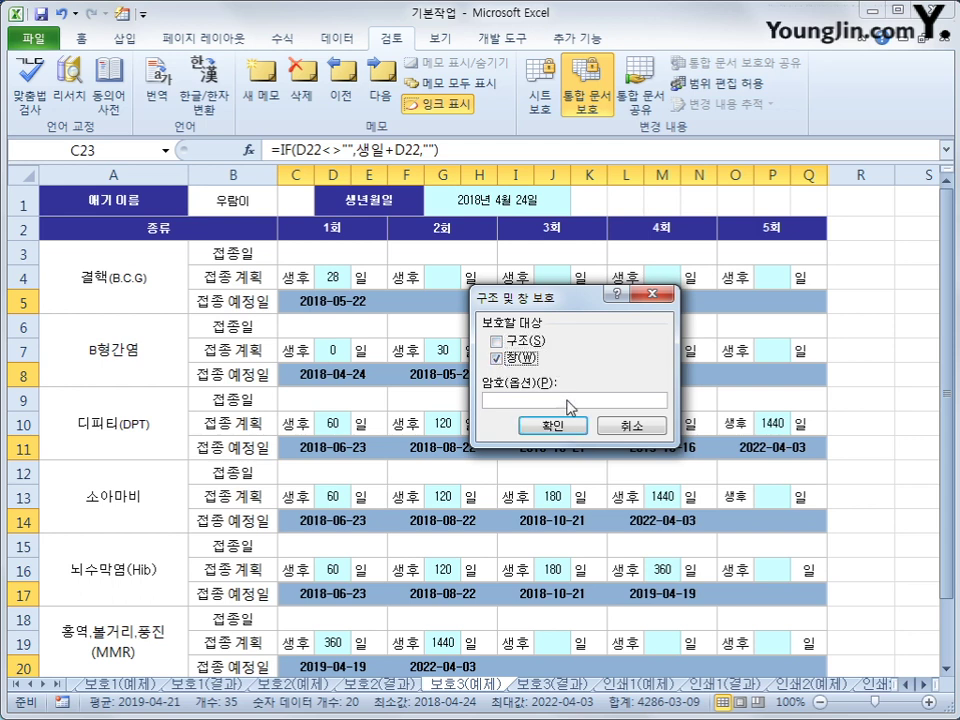
left_click(572, 438)
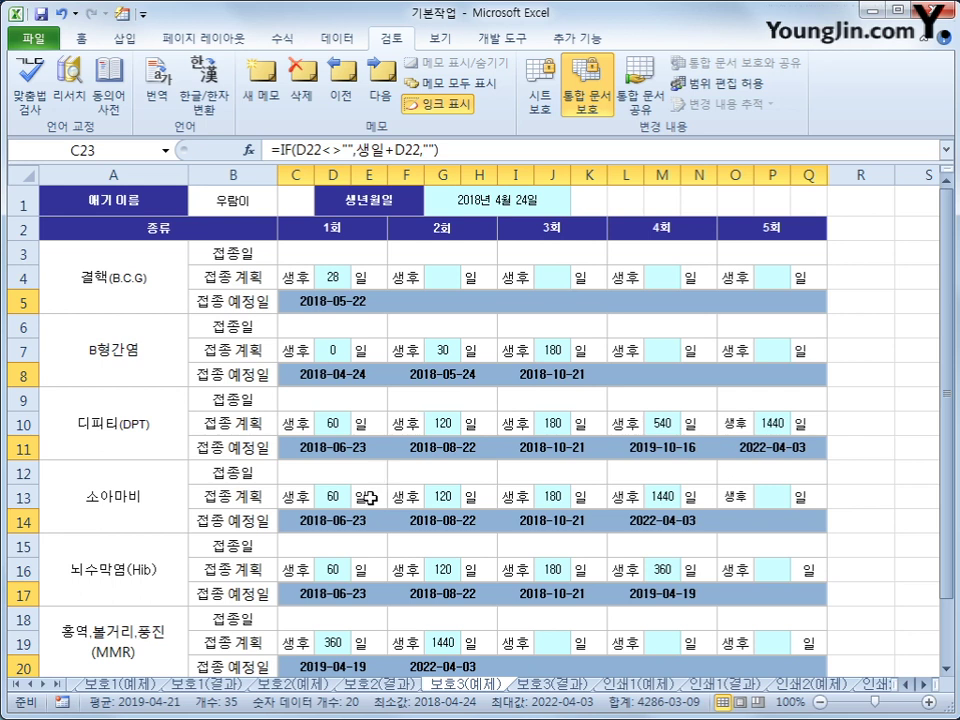
Compare the protection states of the 보호1(예제), 보호2(예제) and 보호3(예제) sheets, ending on 보호3(예제)
left_click(118, 684)
left_click(290, 686)
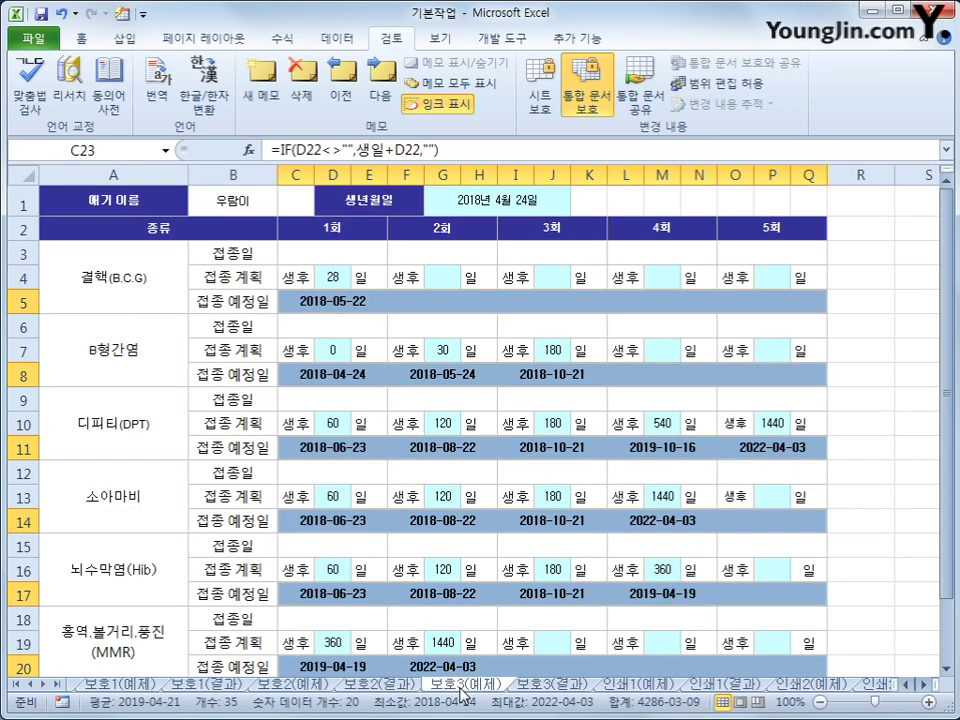
left_click(460, 686)
left_click(118, 686)
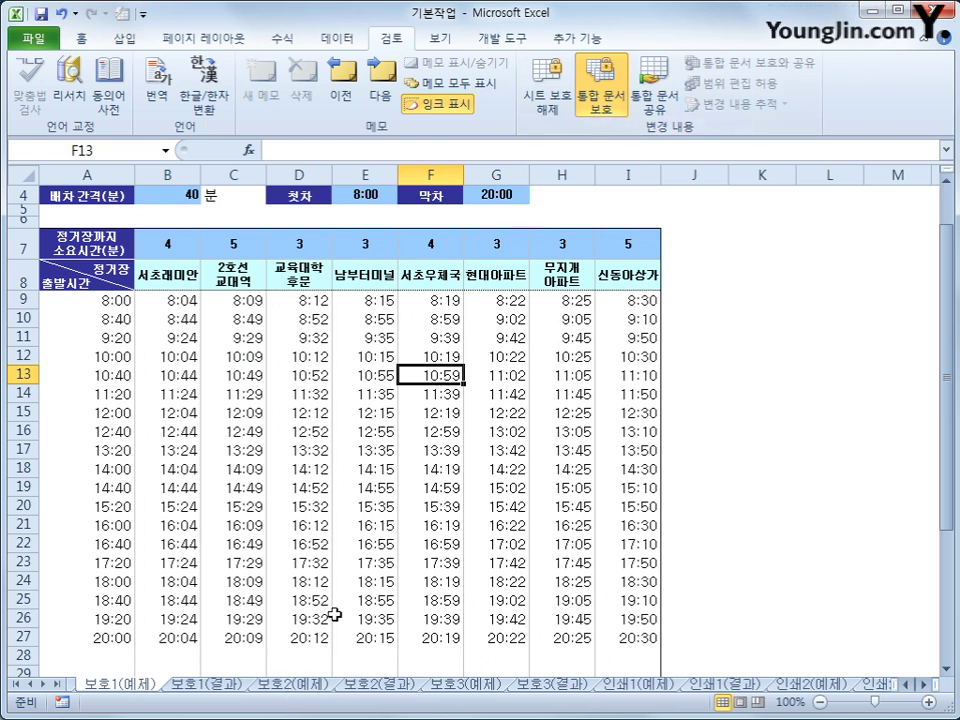
left_click(292, 685)
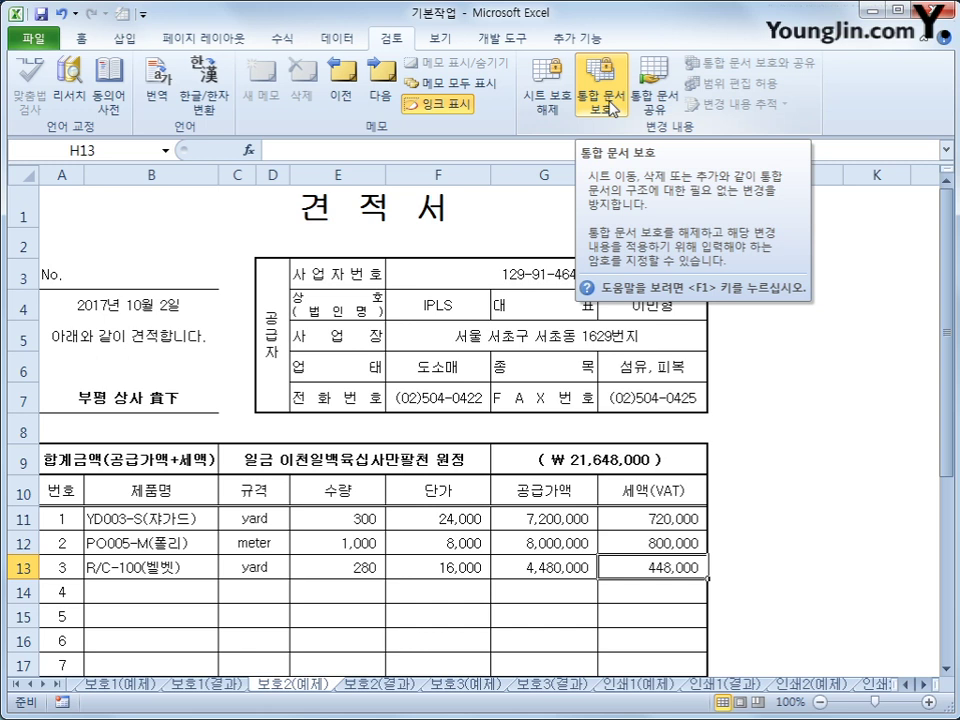
left_click(138, 690)
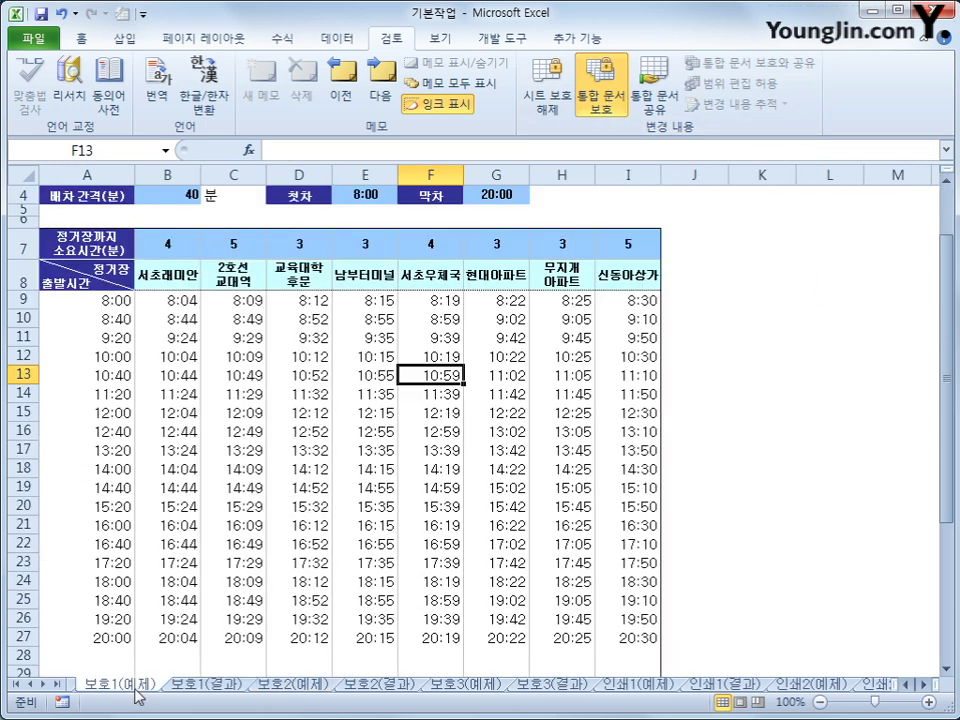
left_click(293, 688)
left_click(453, 690)
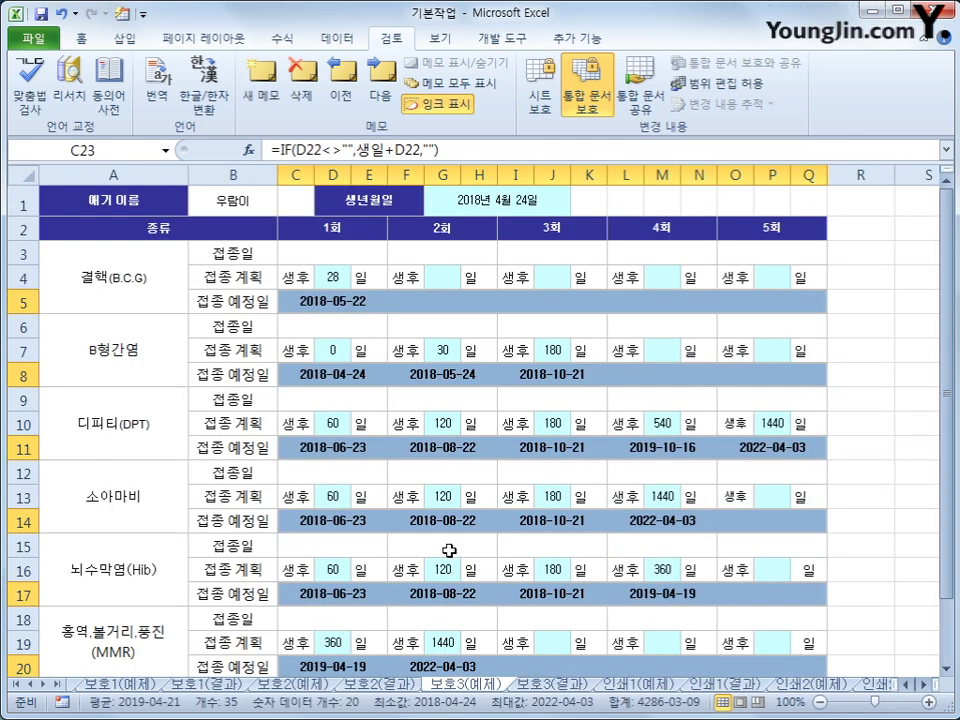